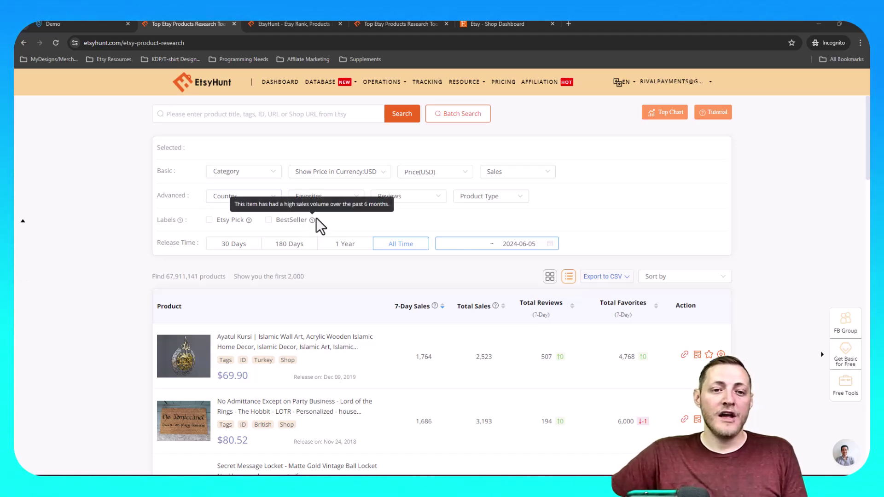
- Filter EtsyHunt results to Clothing > Women's Clothing > Hoodies & Sweatshirts
mouse_move(313, 216)
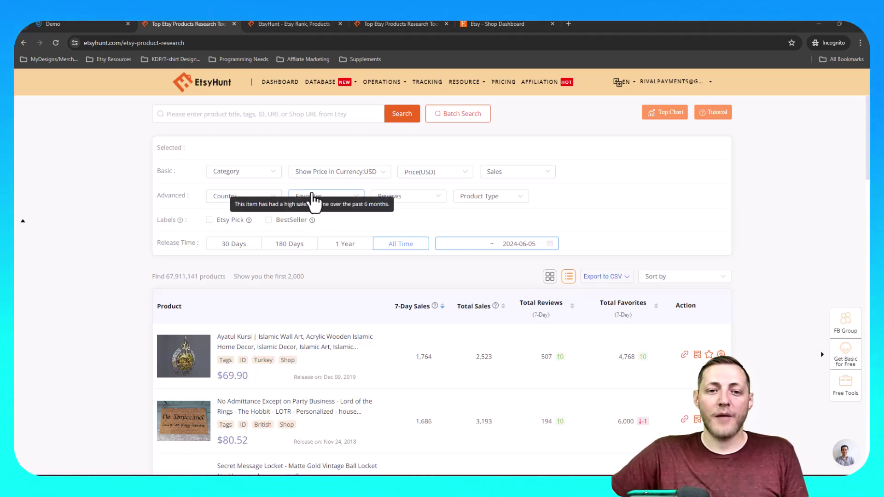
click(266, 173)
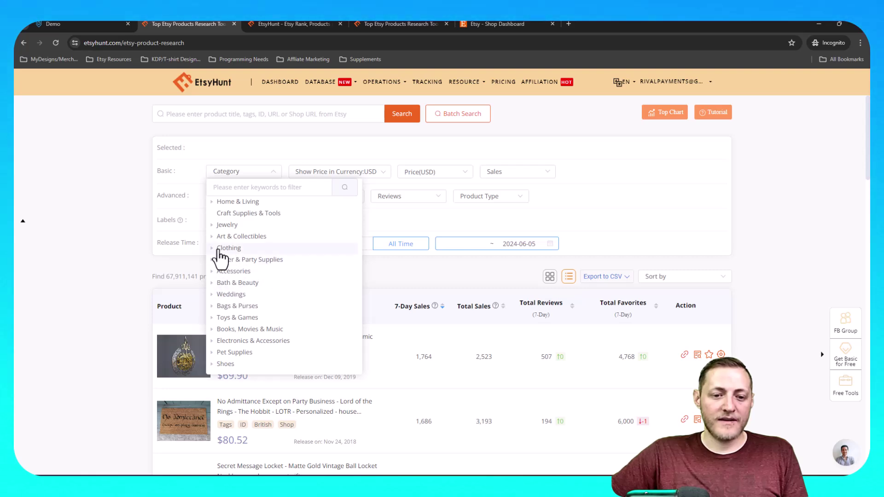
click(216, 249)
scroll(244, 256, down, 1)
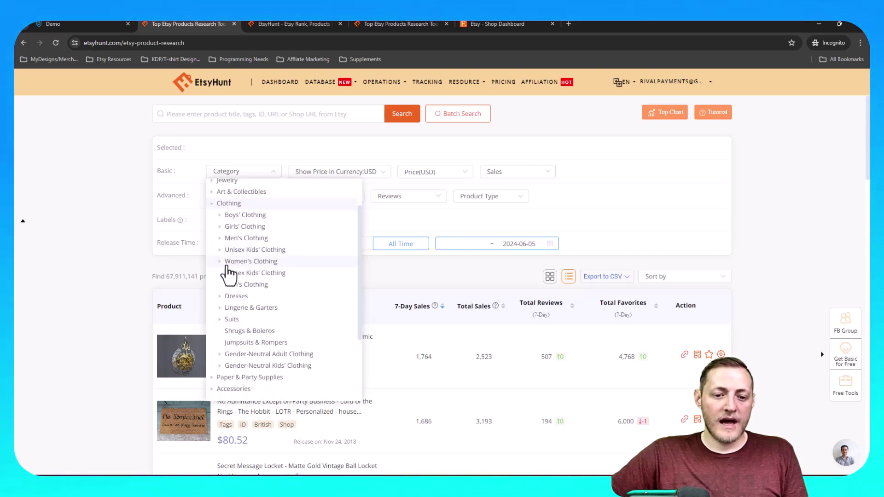
click(223, 263)
scroll(256, 283, down, 3)
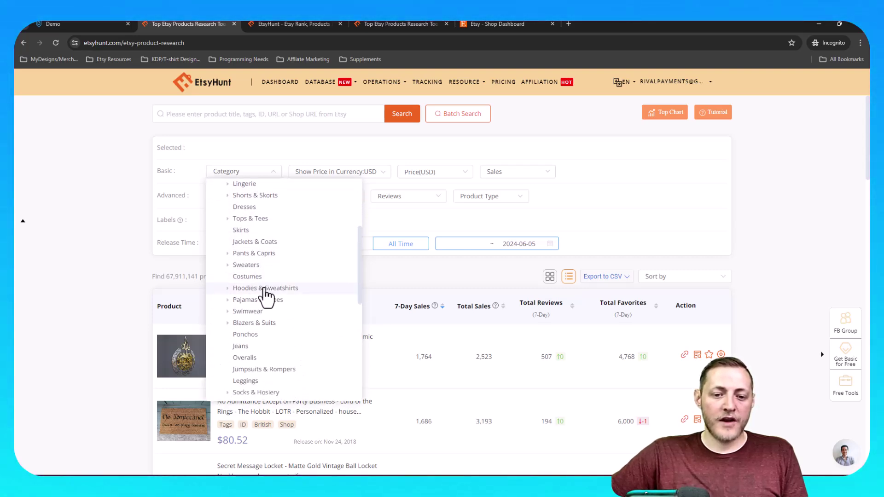
click(264, 289)
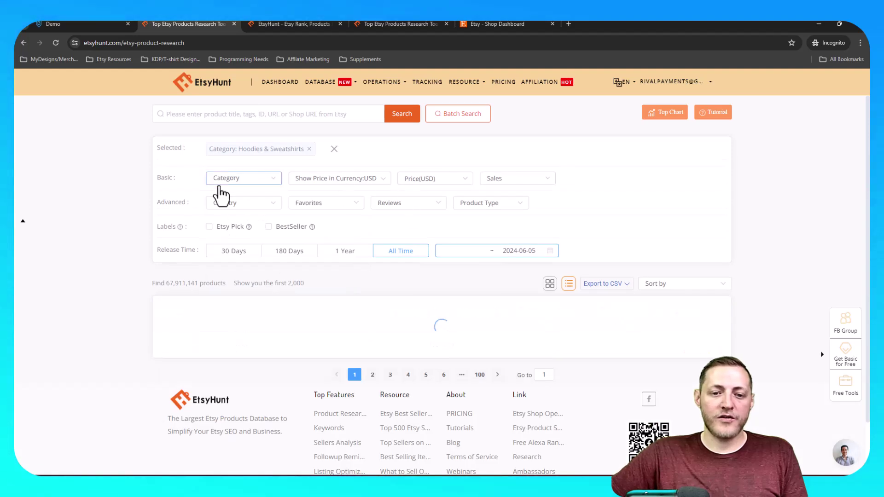
- Limit results to Customizable products and search for the keyword 'Hoodie'
click(491, 206)
click(465, 282)
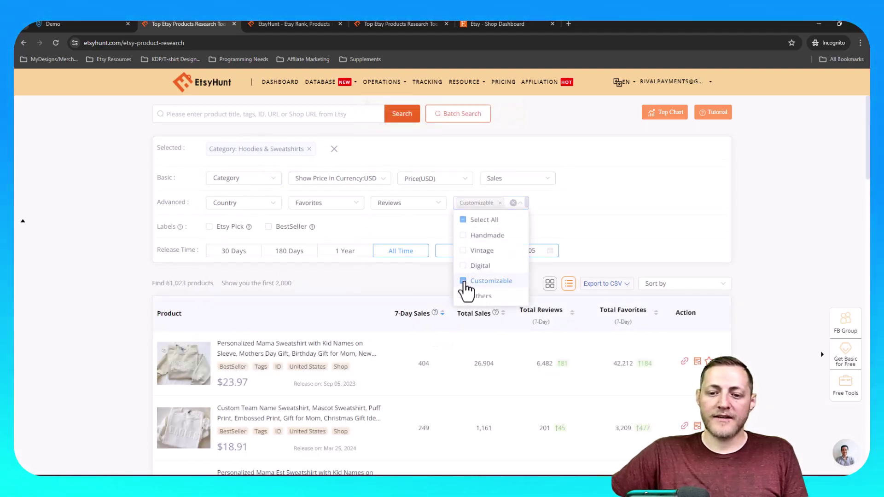
click(600, 254)
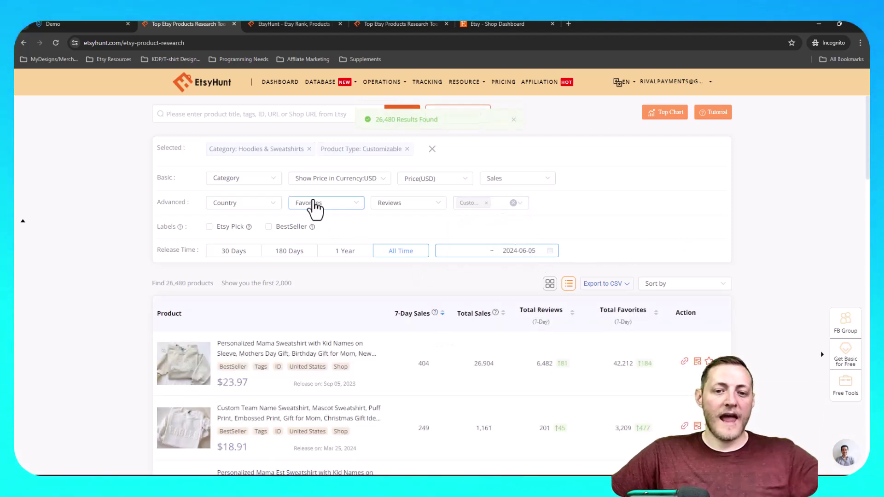
click(230, 113)
text(Hoodie)
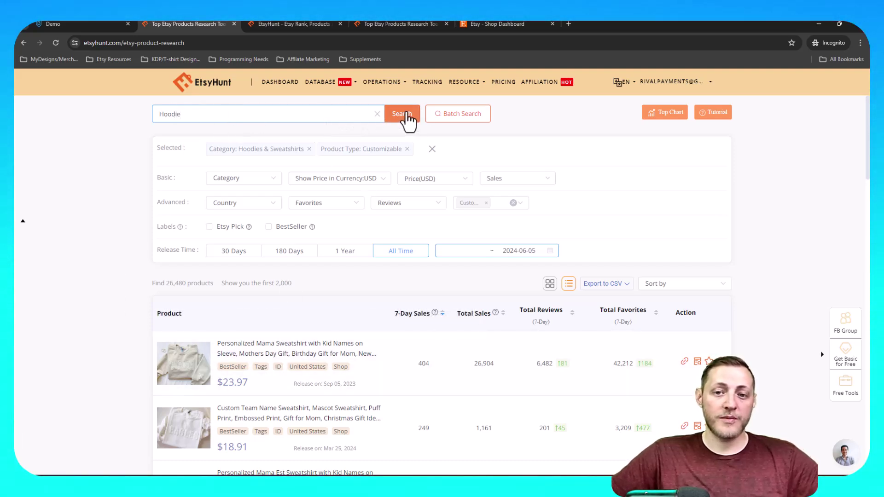
click(407, 116)
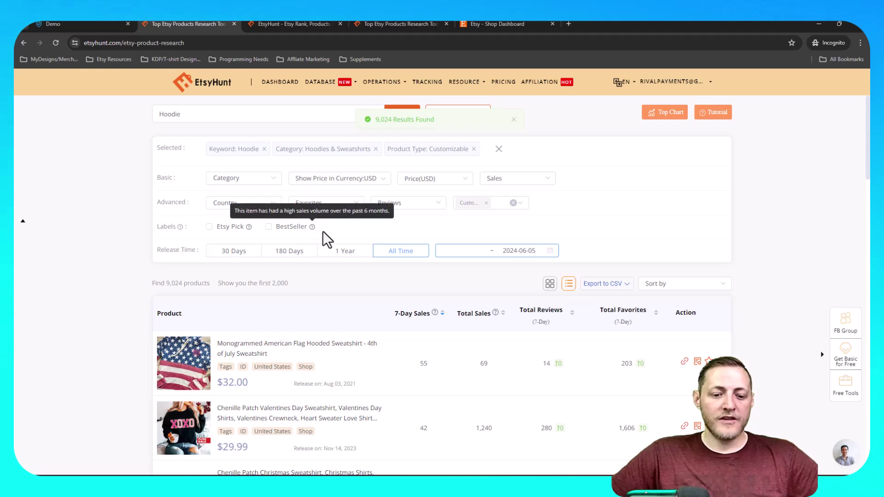
- Scroll the Hoodie results and open The Cool Aunt Sweatshirt's details ($53.00, 761 sales)
scroll(322, 238, down, 5)
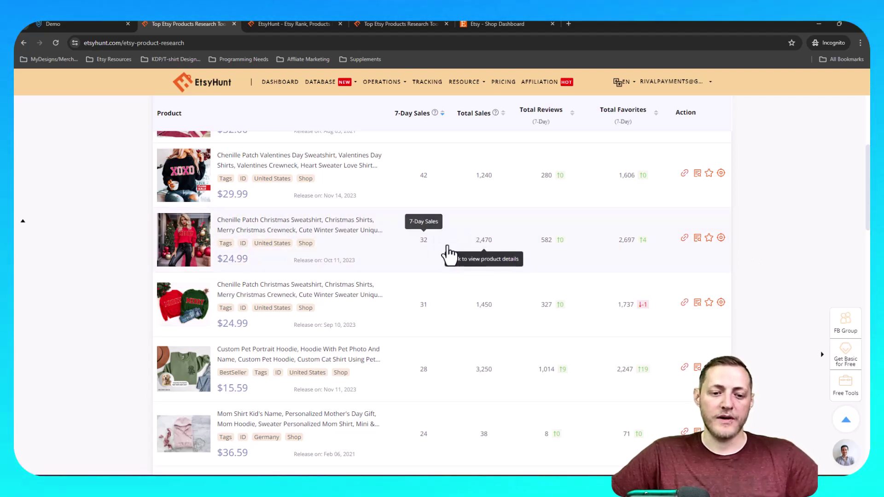
scroll(437, 284, down, 7)
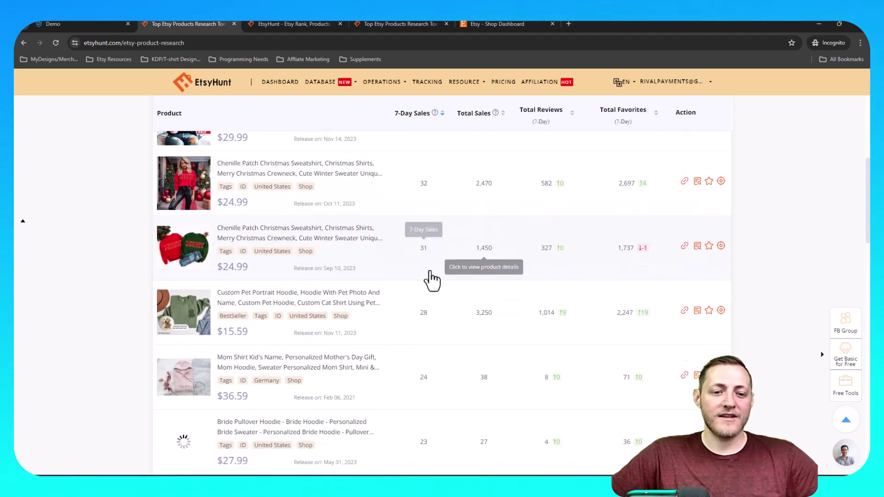
scroll(801, 272, down, 3)
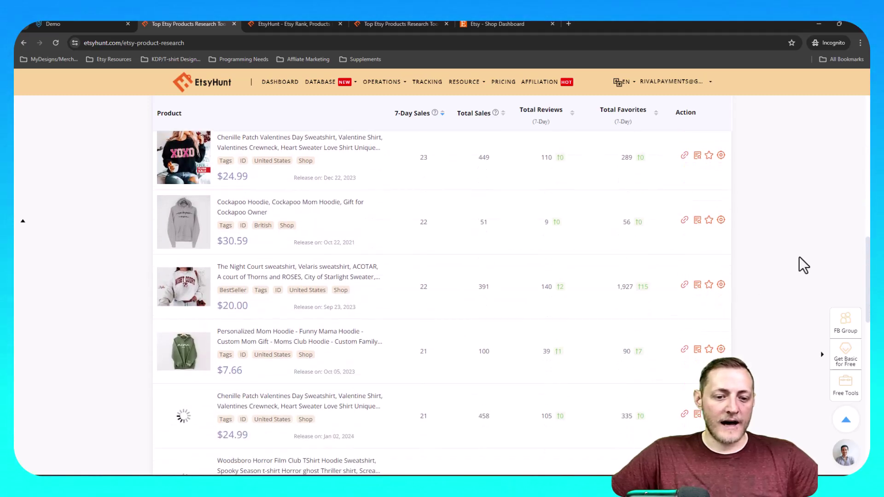
scroll(508, 217, down, 1)
scroll(507, 217, down, 1)
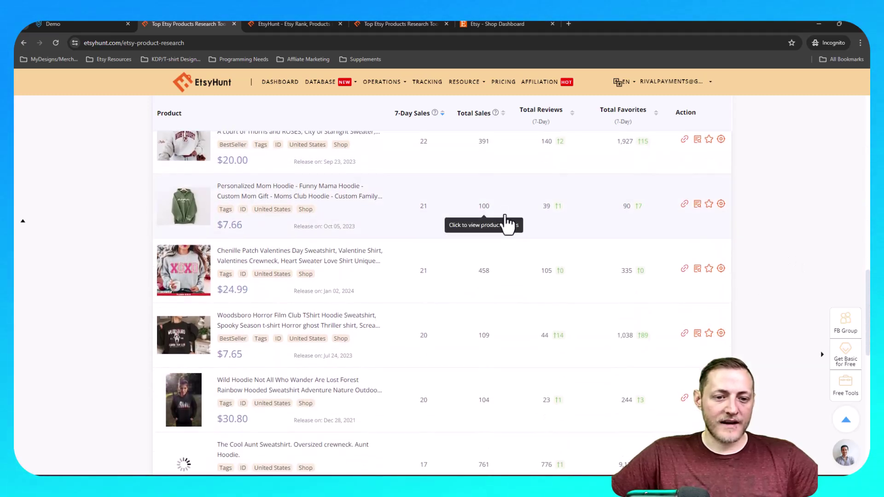
scroll(509, 230, down, 2)
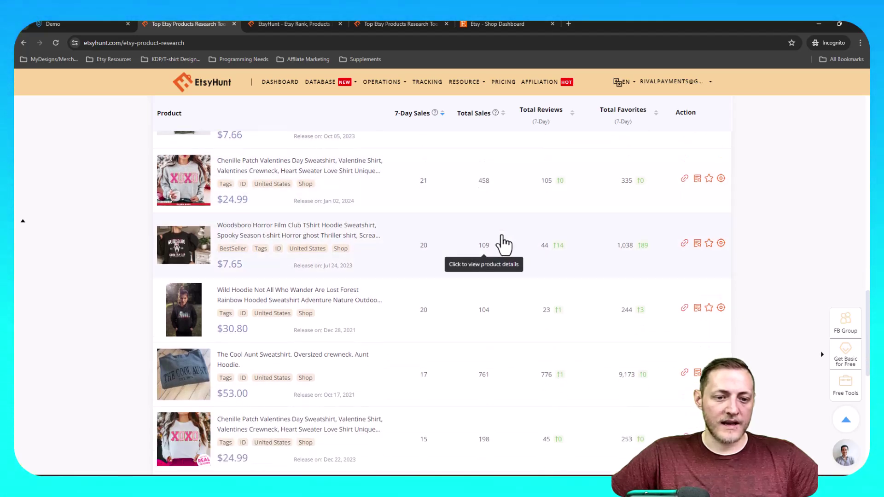
scroll(493, 233, down, 1)
scroll(491, 238, down, 1)
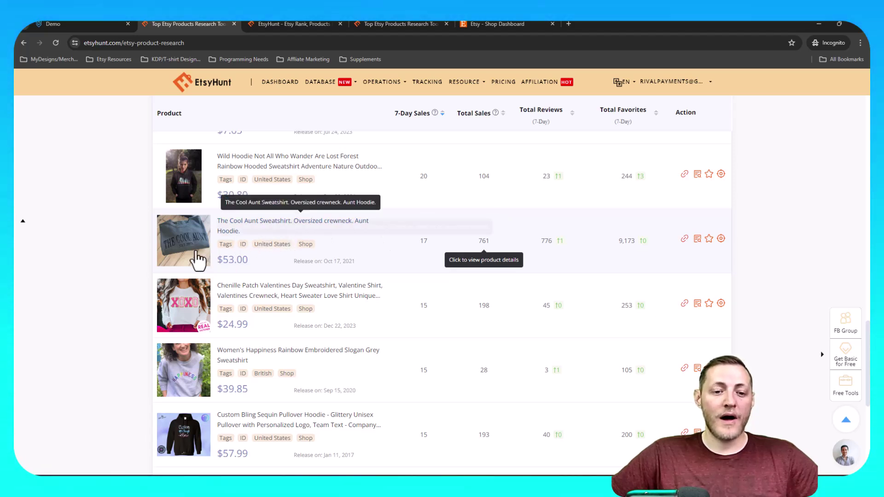
click(231, 225)
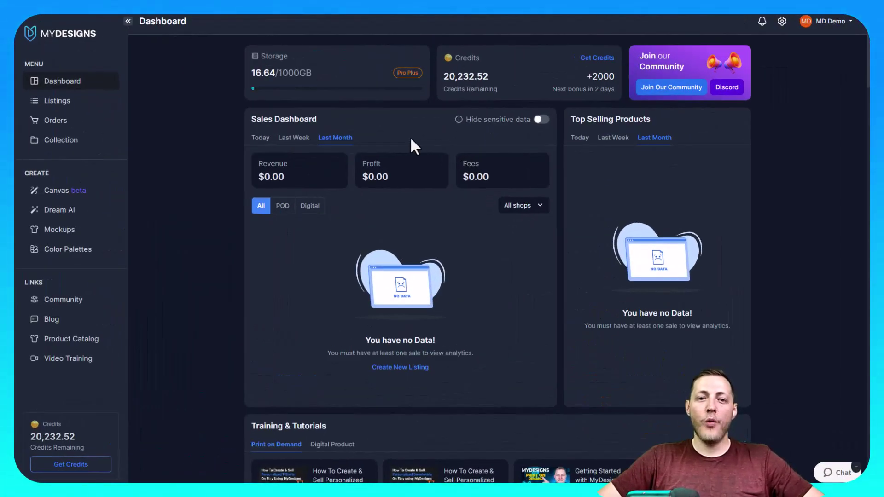
- Go to Listings and browse the folders under Home
click(62, 94)
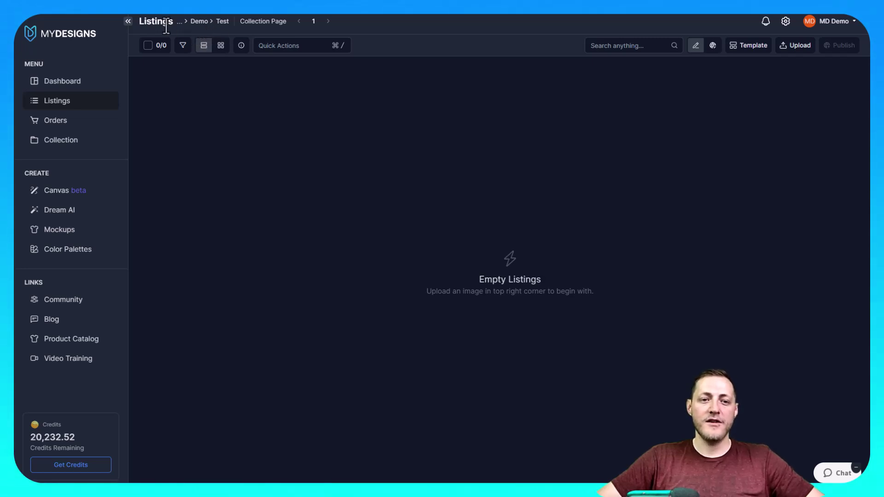
click(198, 23)
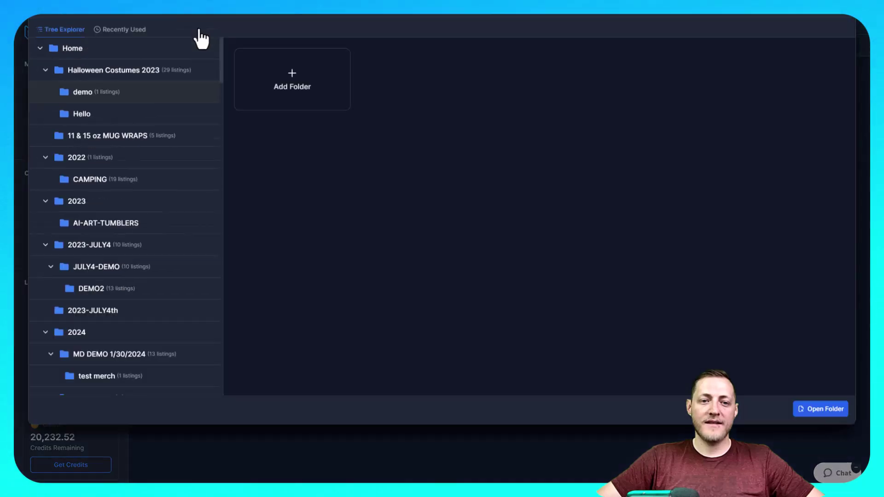
click(71, 100)
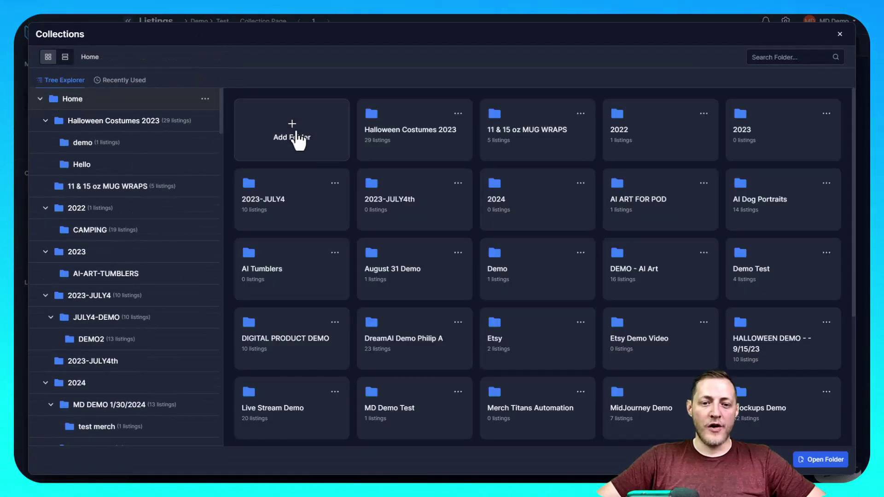
- Create a Default Template folder named Etsy Hoodie Demo and view its empty listings
click(302, 138)
click(380, 74)
text(De)
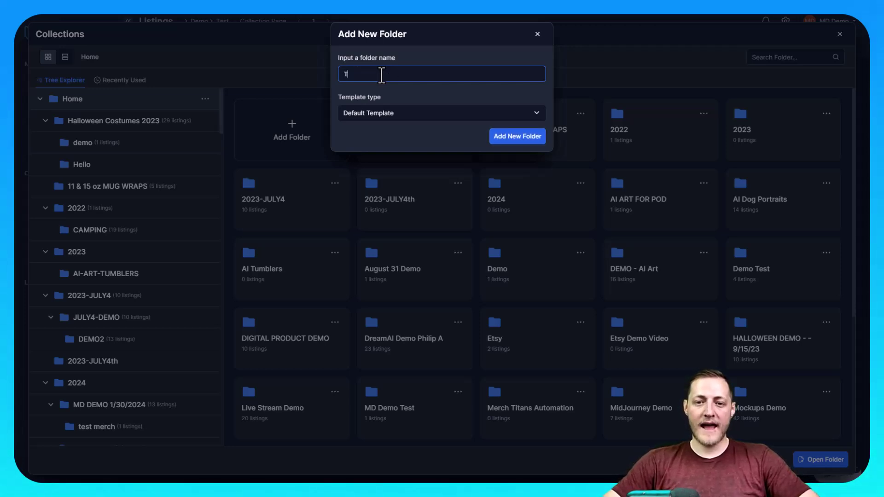
text(tsy )
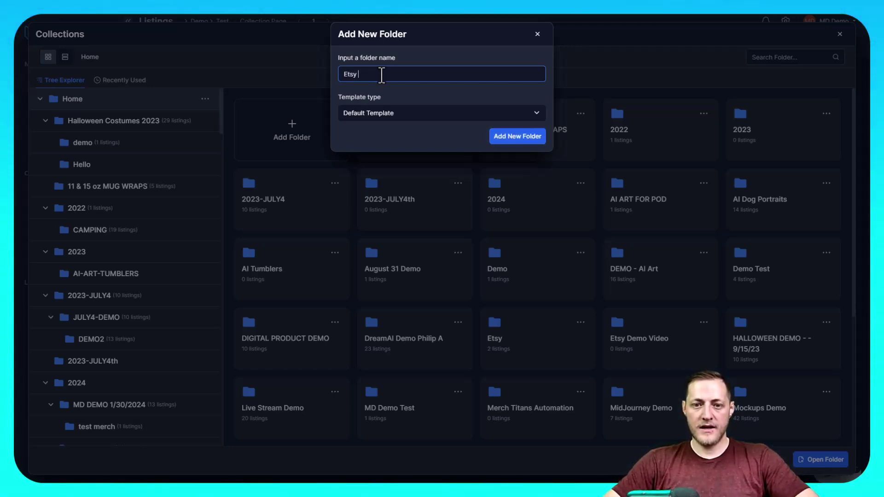
text(Hoodie Demo)
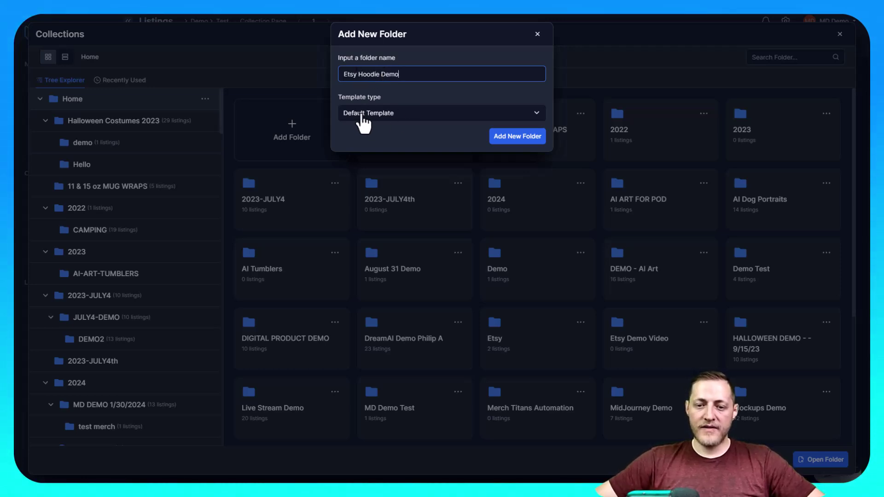
click(363, 116)
click(385, 134)
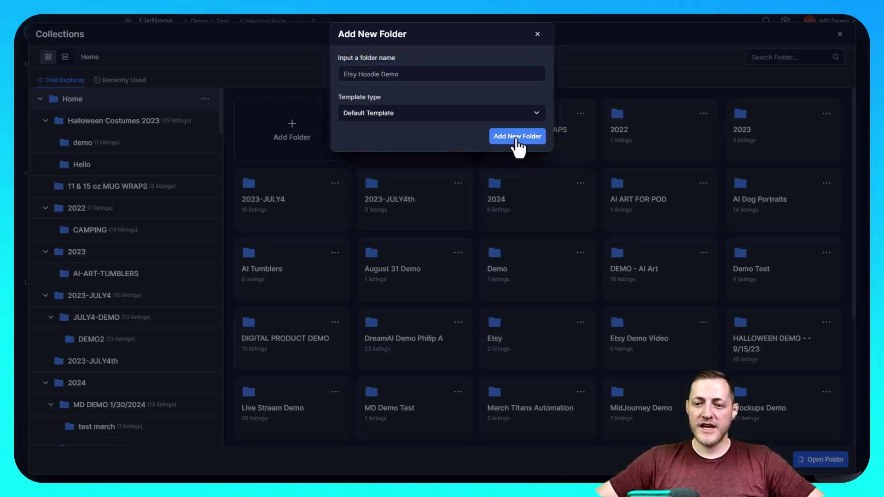
click(514, 137)
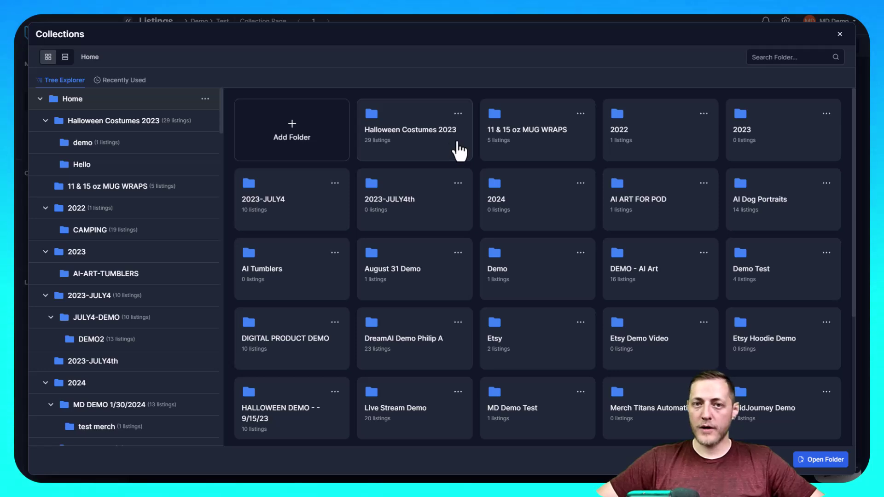
scroll(707, 130, down, 1)
scroll(187, 109, down, 1)
scroll(588, 267, down, 2)
scroll(588, 266, up, 4)
scroll(756, 253, down, 4)
scroll(756, 253, down, 2)
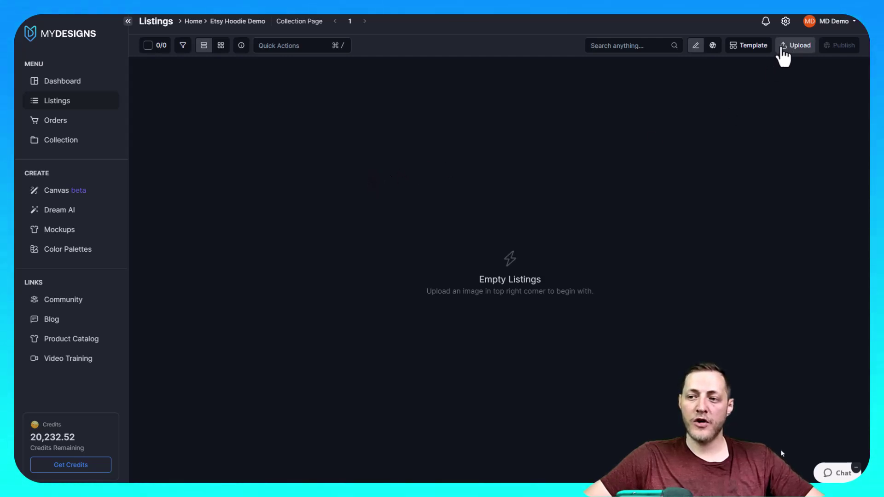
- Start a blank 1200×1200 px canvas for the Etsy Hoodie Demo collection
click(777, 48)
click(703, 124)
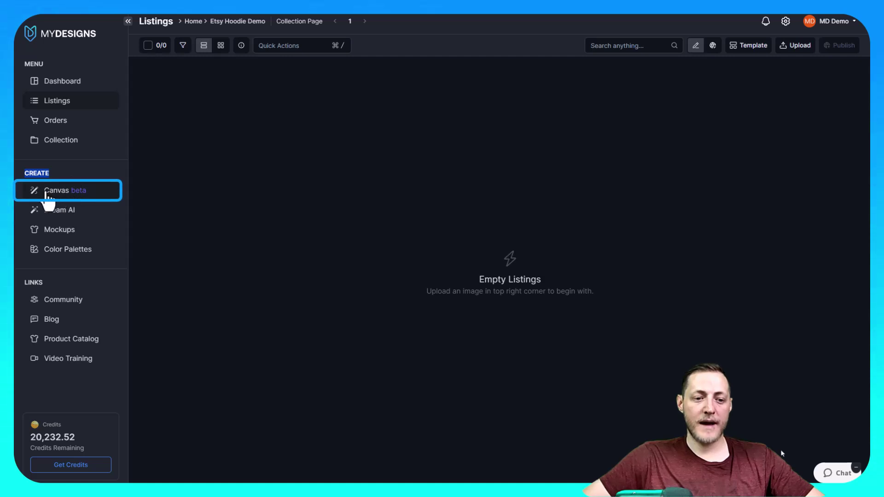
click(45, 198)
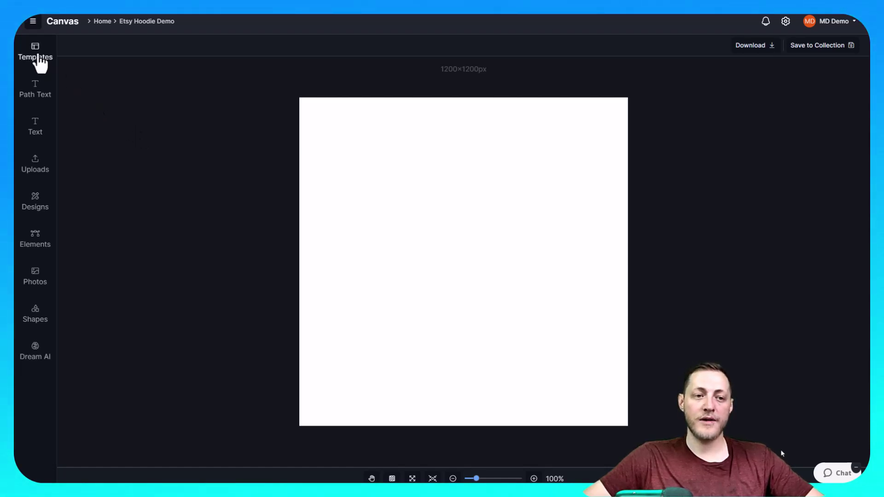
- Load the Gildan 18500 Front print area from MyDesigns with a transparent background
click(37, 60)
click(106, 68)
text(18500)
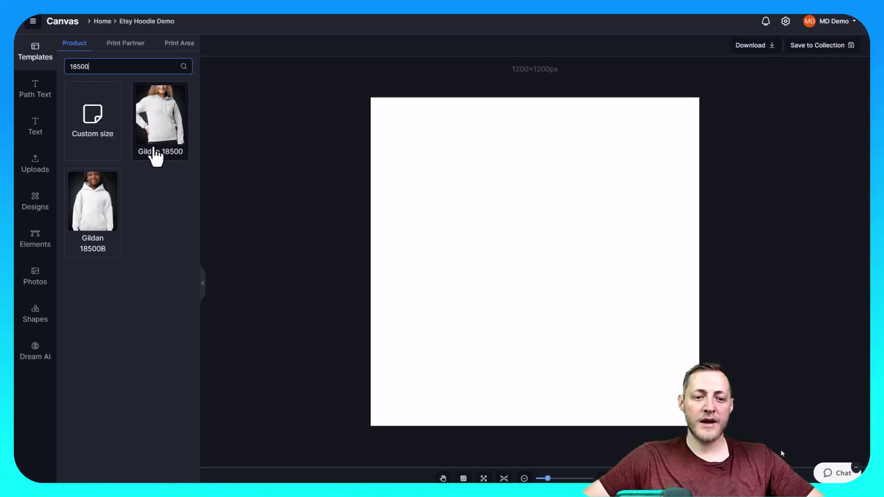
click(174, 146)
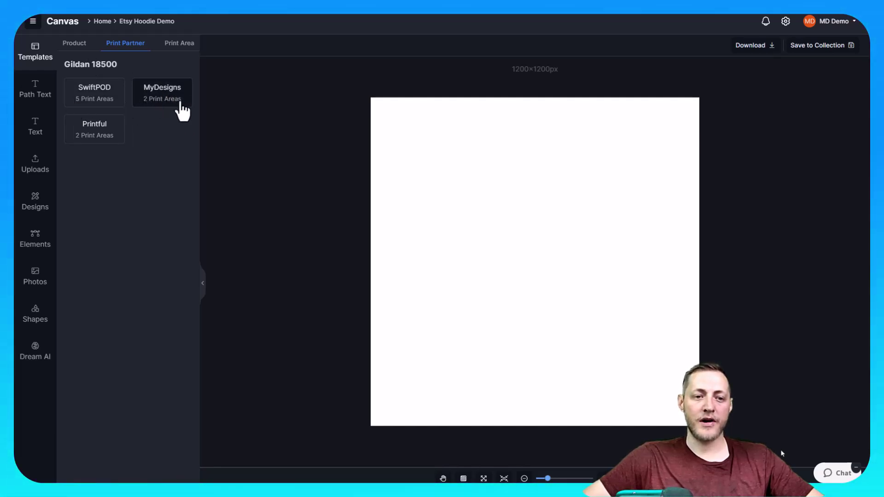
click(165, 107)
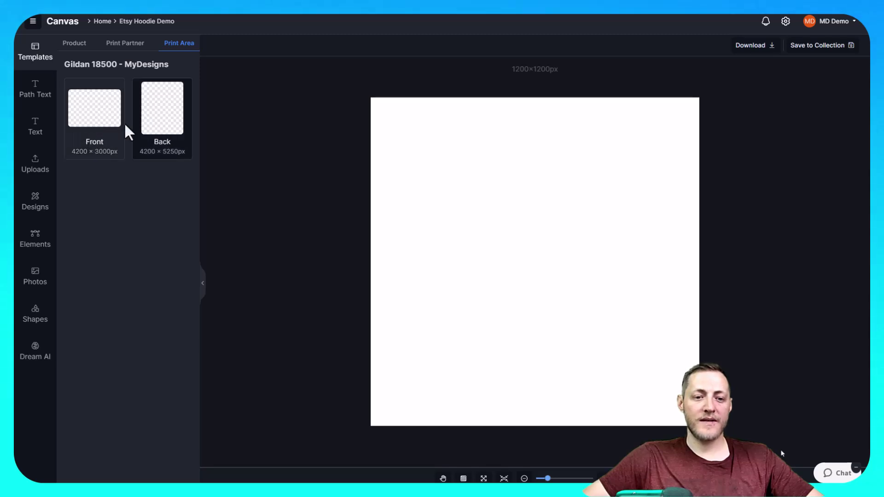
click(91, 121)
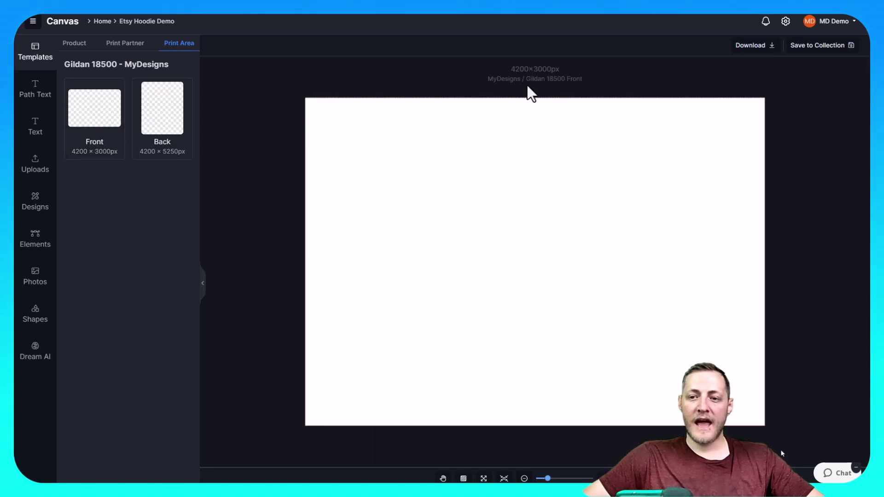
click(404, 178)
click(238, 47)
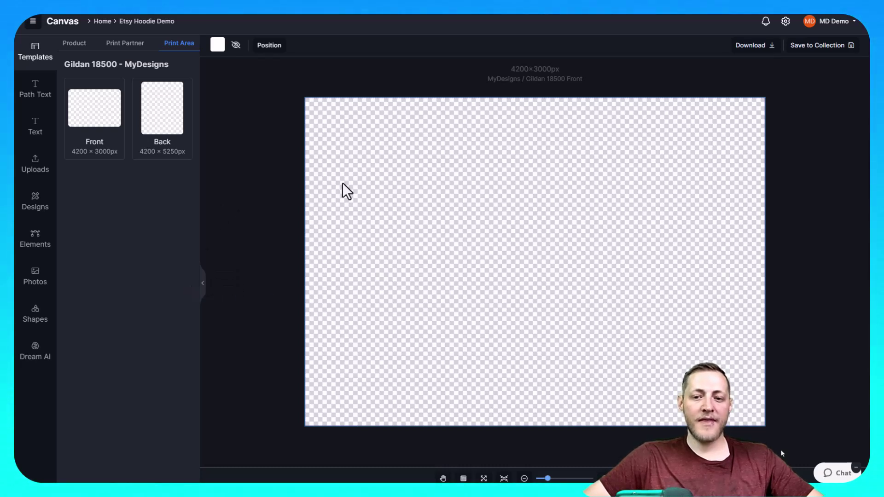
- Add a STONE AGE text element and colour it black (000000)
click(35, 127)
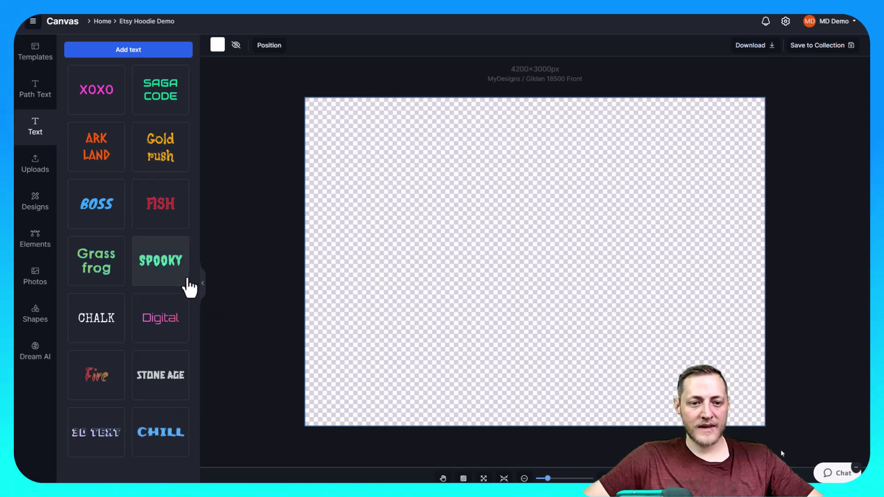
click(156, 388)
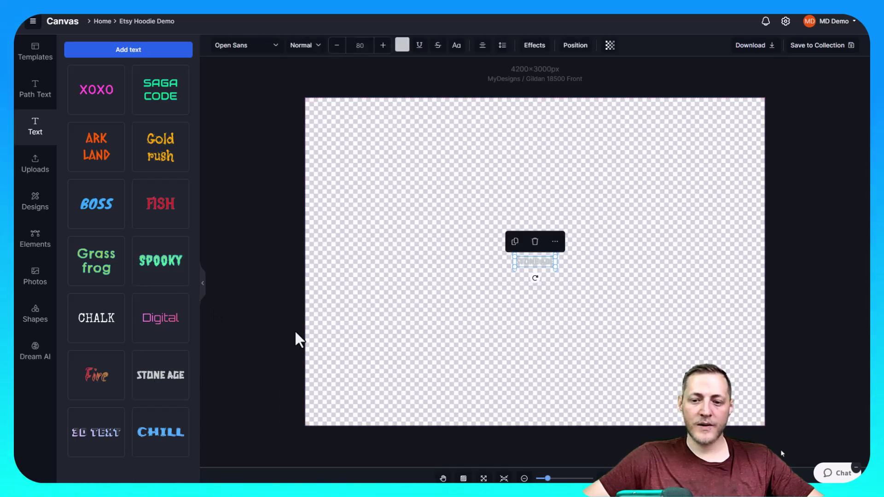
click(403, 45)
click(343, 153)
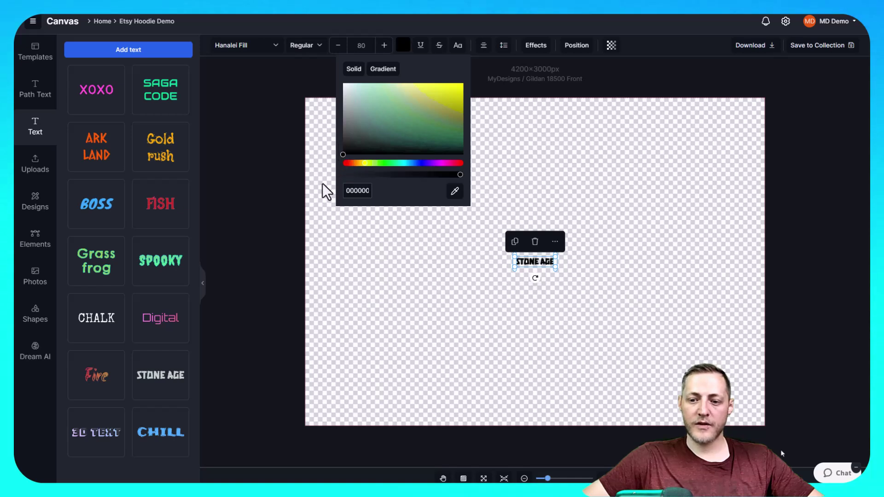
click(315, 132)
click(531, 266)
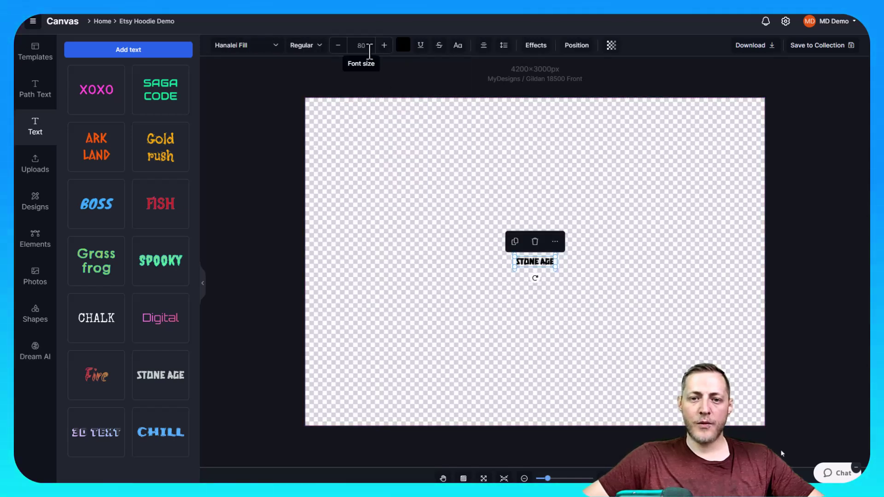
- Enlarge the text to font size 750 and widen its box to one line
double_click(362, 45)
text(750)
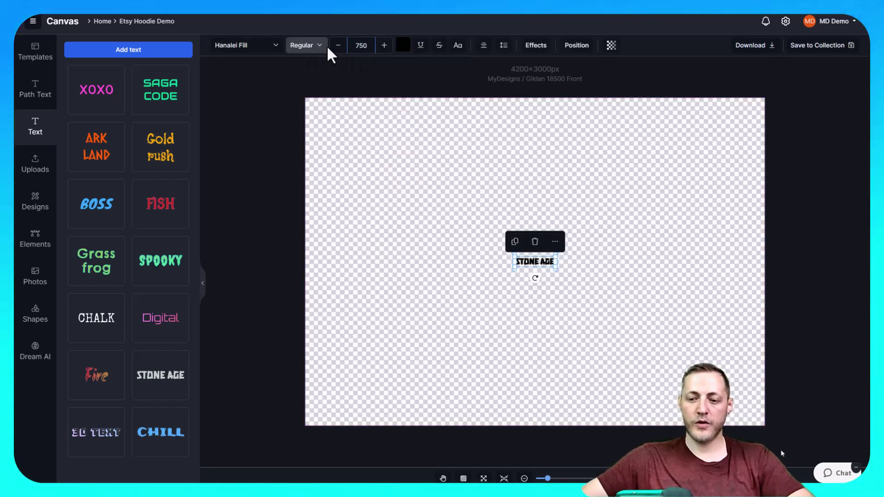
key(Return)
click(576, 251)
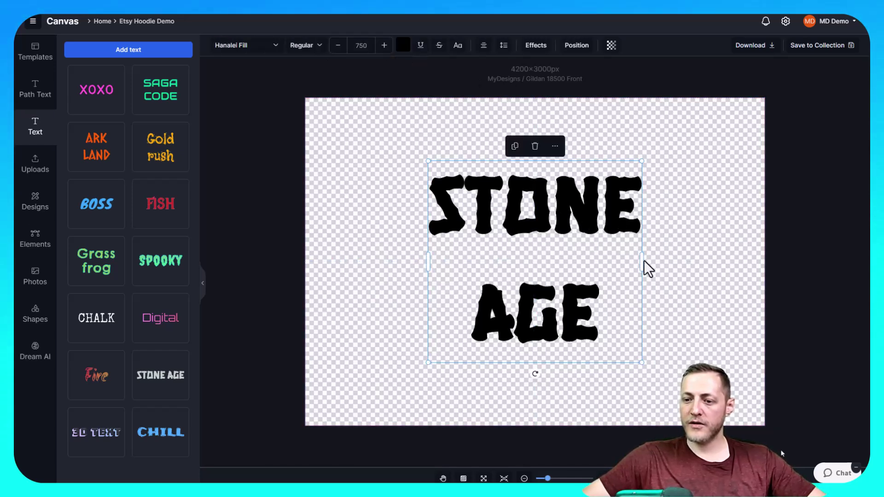
drag(643, 263, 759, 244)
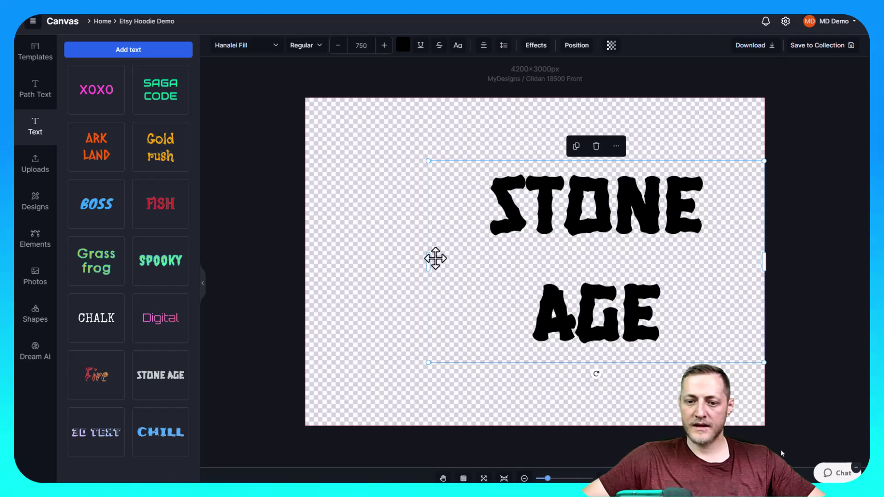
drag(428, 261, 302, 251)
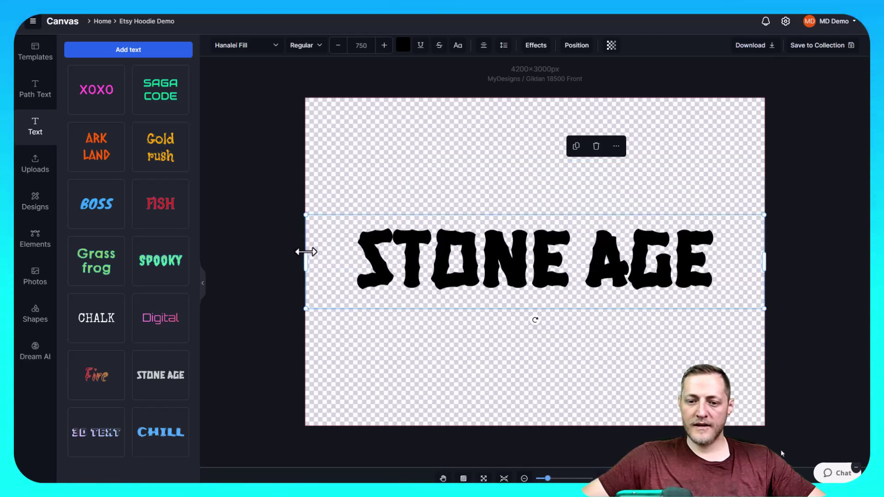
click(484, 251)
- Reduce the font size to 650 and stretch the text box to the canvas edges
click(698, 264)
key(ctrl+a)
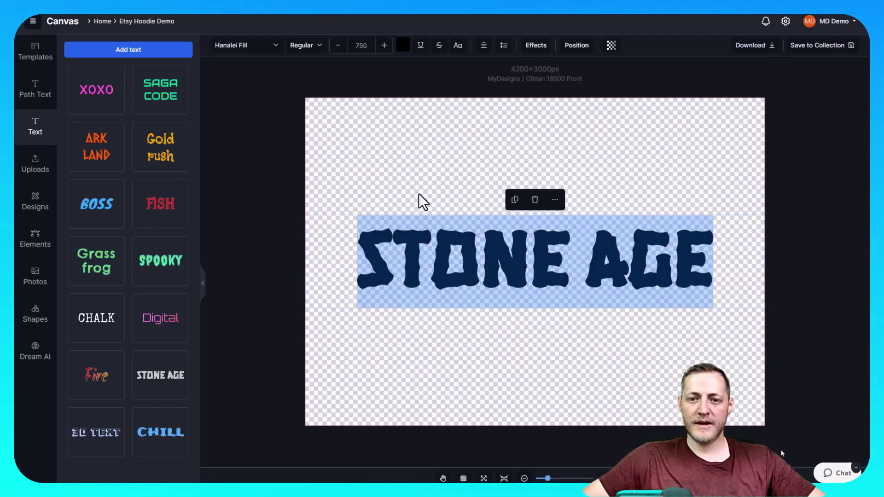
key(Escape)
click(364, 44)
text(650)
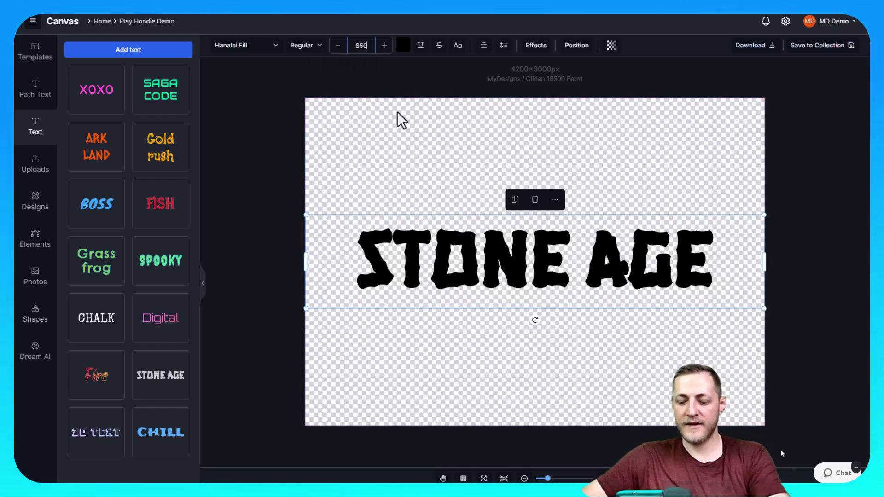
key(Return)
click(650, 232)
click(644, 244)
drag(691, 262, 764, 256)
drag(378, 261, 306, 257)
click(486, 258)
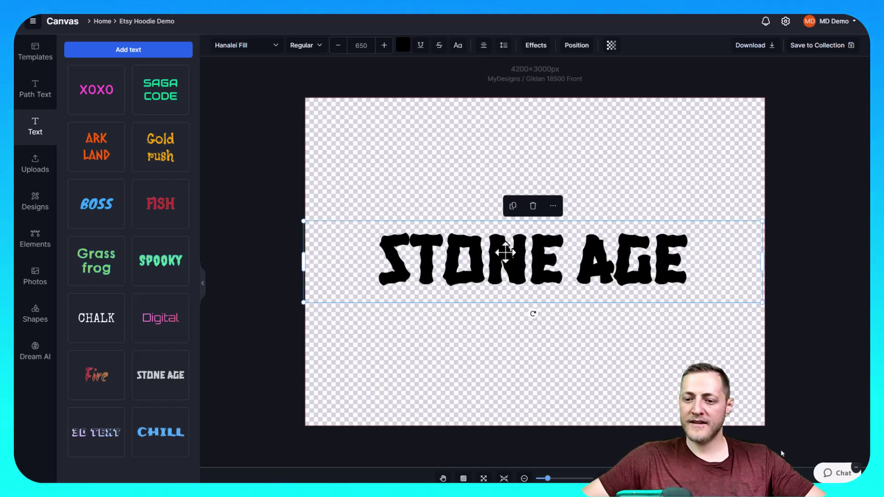
- Change the text to THE COOL AUNT and move it to the canvas top
drag(688, 260, 439, 259)
key(BackSpace)
key(BackSpace)
key(BackSpace)
text(T)
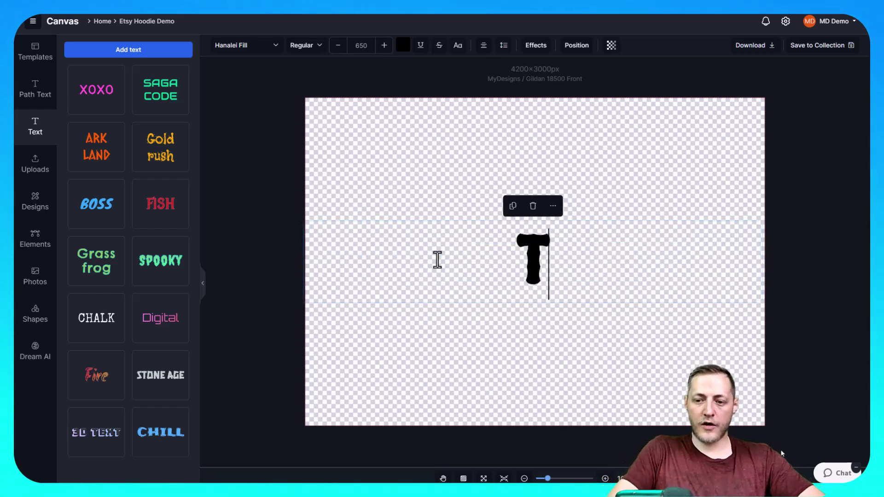
text(HE COOL AUNT)
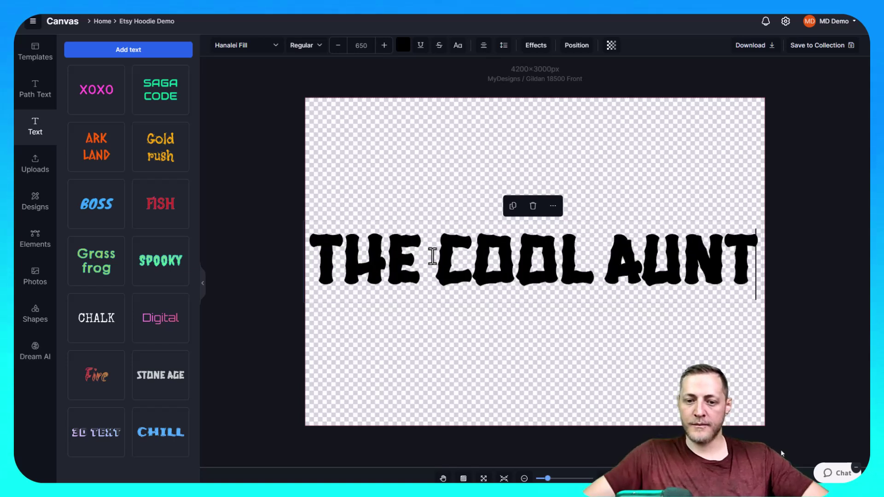
click(807, 182)
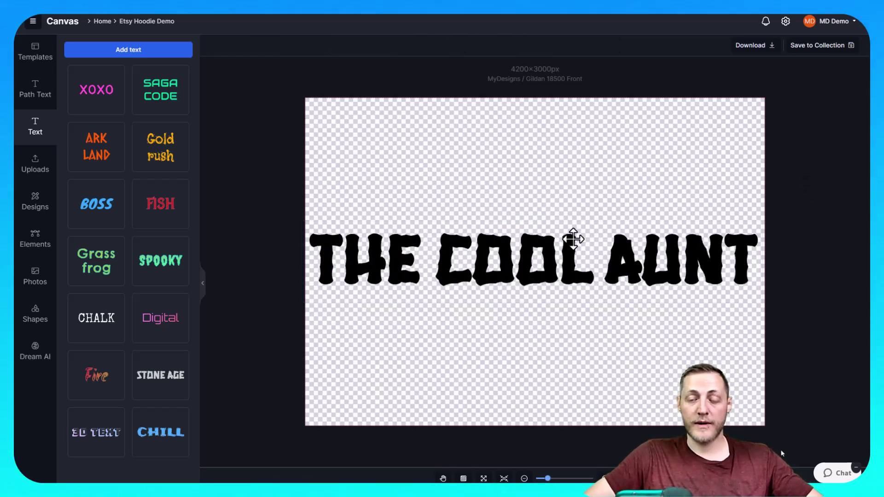
drag(535, 257, 536, 147)
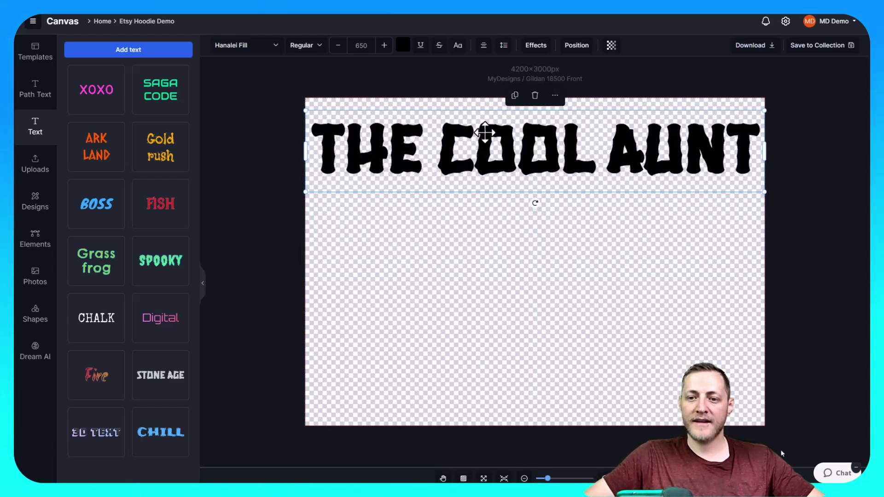
click(795, 250)
click(466, 173)
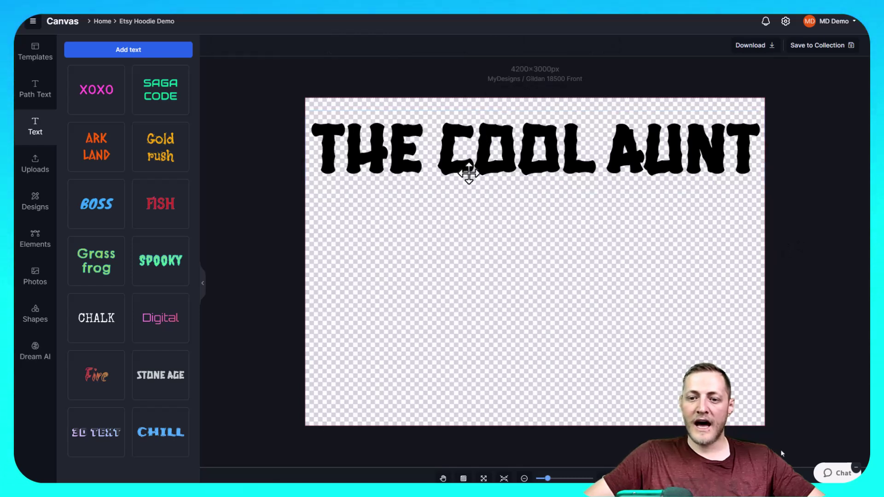
- Duplicate the line beneath the original and change the copy to read EST. 2021
key(ctrl+c)
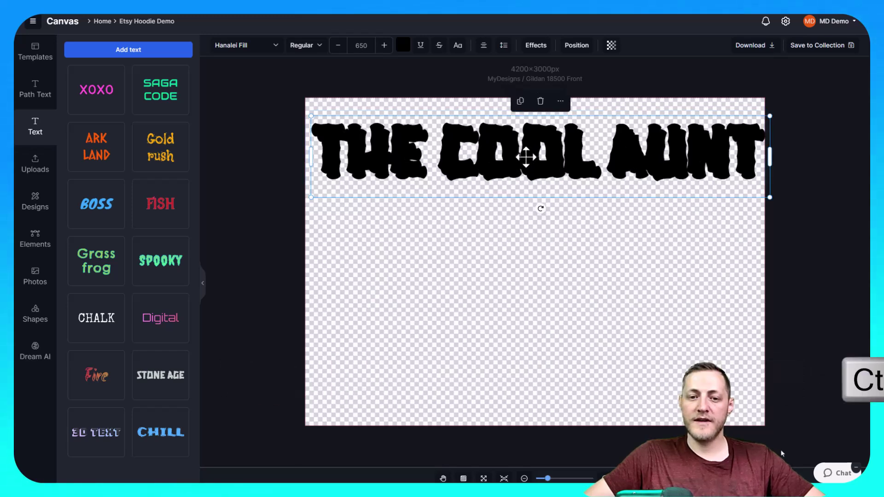
key(ctrl+v)
mouse_move(523, 197)
mouse_down()
mouse_move(520, 219)
mouse_move(518, 210)
mouse_up()
double_click(518, 214)
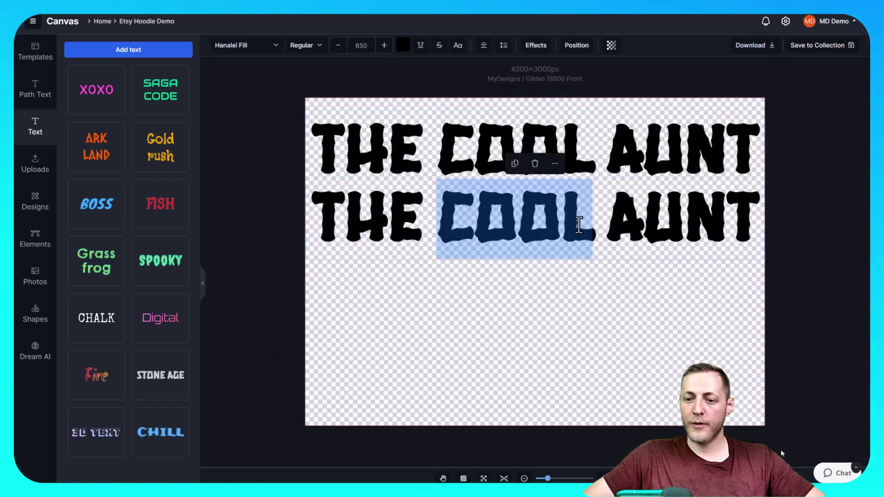
mouse_move(758, 216)
mouse_down()
mouse_move(361, 214)
mouse_move(752, 216)
mouse_up()
click(320, 213)
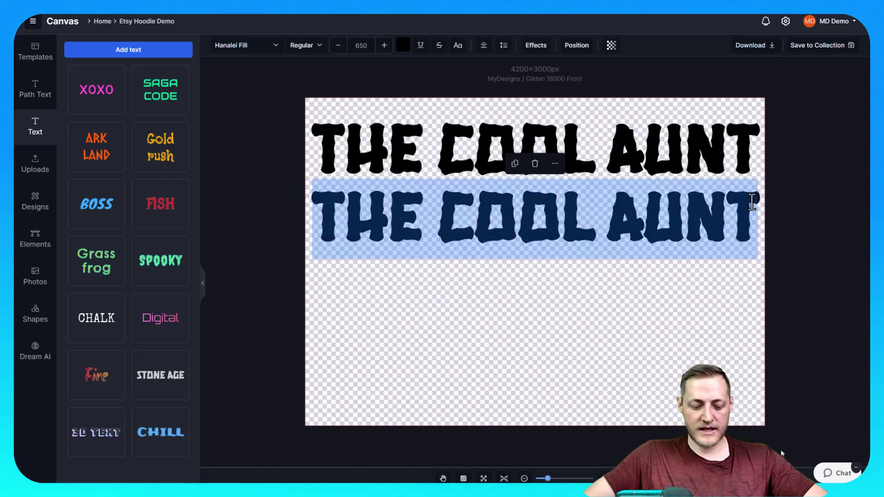
text(EST. 2021)
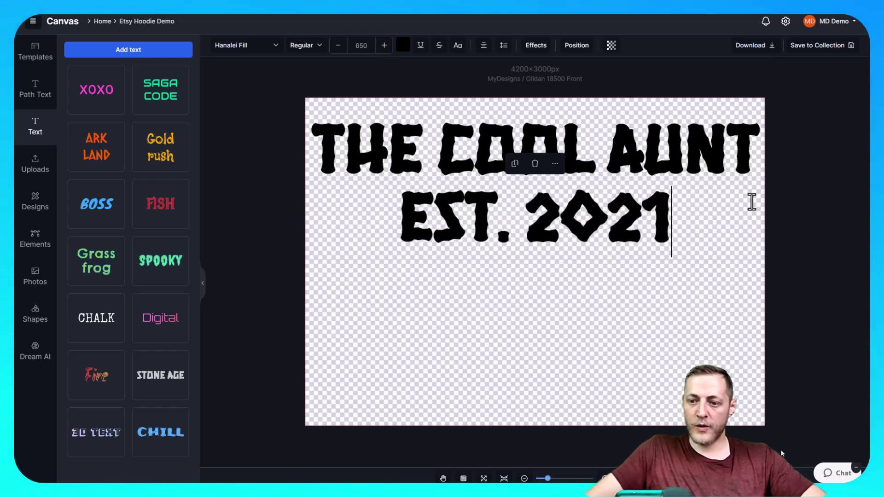
click(796, 240)
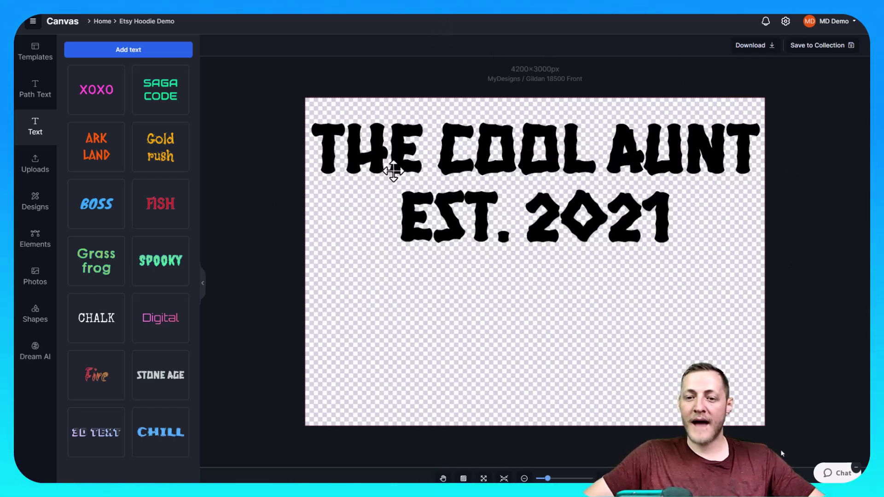
- Name the saved design file Customizable Hoodie, correcting the spelling
click(814, 45)
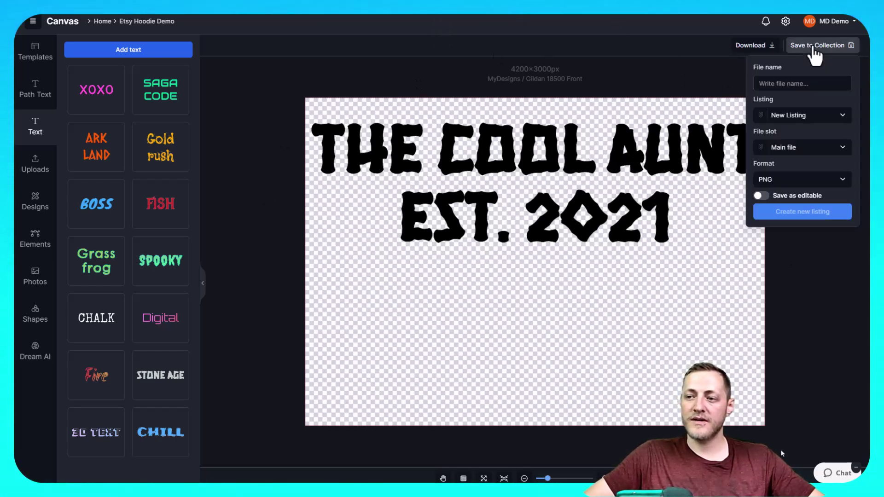
click(809, 83)
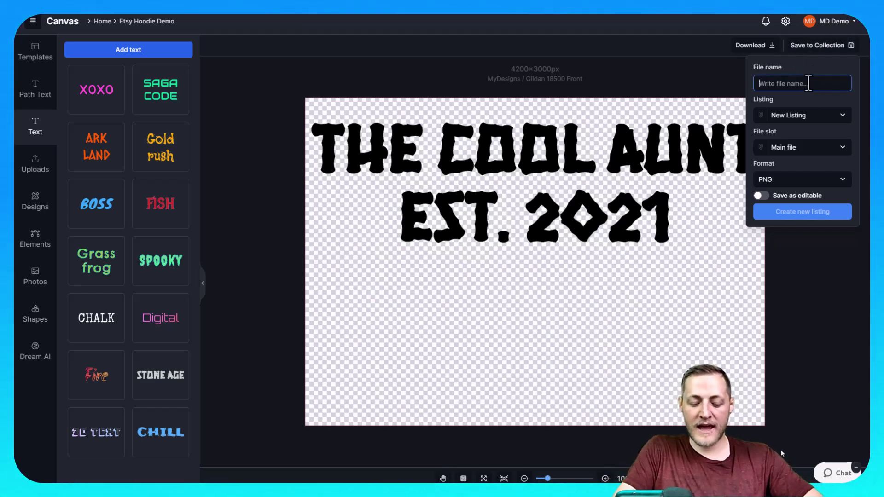
text(custim)
text(izable Hoodie)
right_click(778, 83)
click(726, 102)
- Save it to a New Listing as an editable PNG main file
click(809, 116)
click(794, 135)
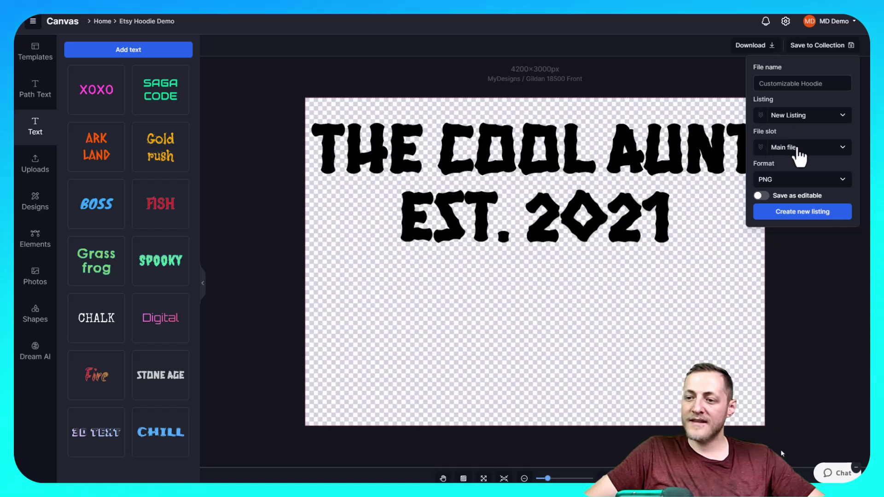
click(770, 147)
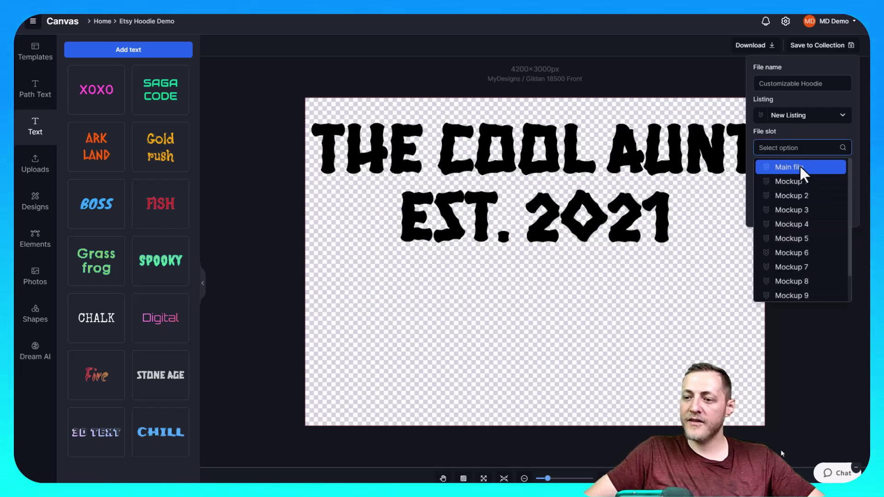
click(801, 168)
click(769, 181)
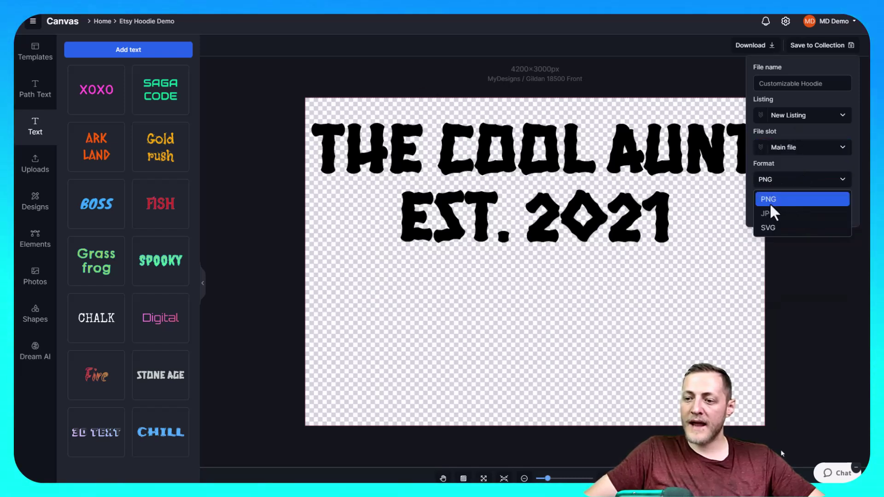
click(778, 199)
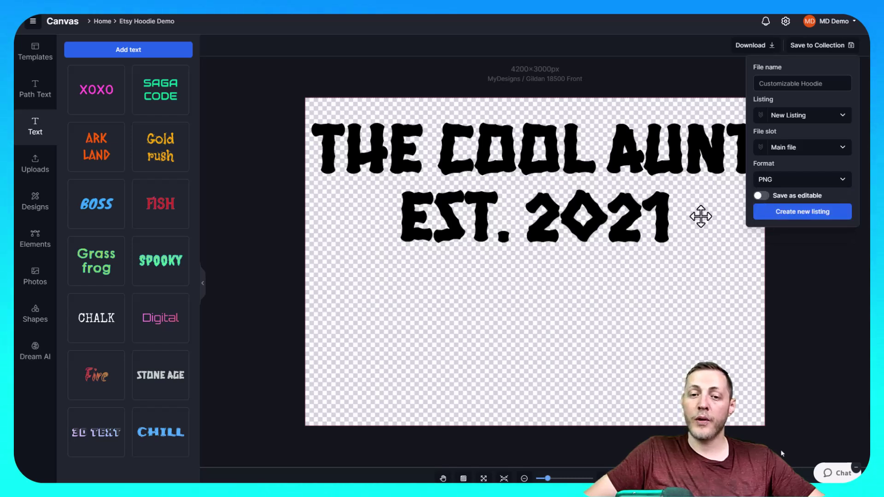
click(761, 198)
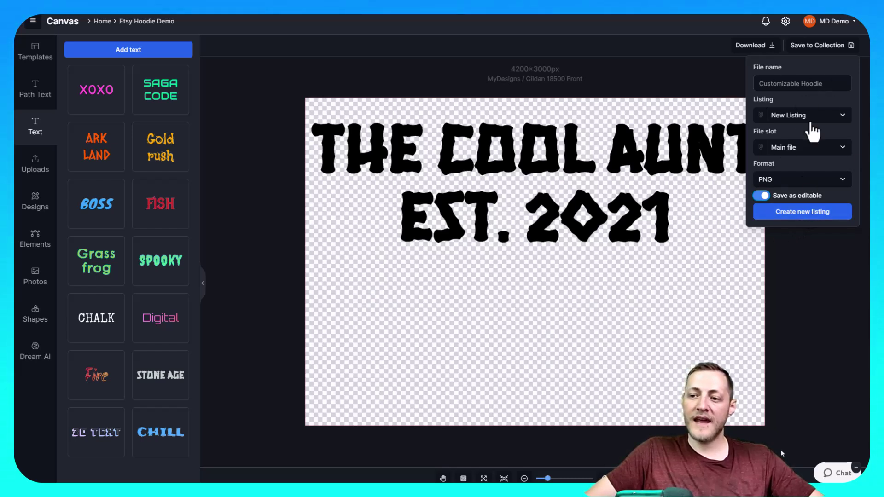
click(809, 220)
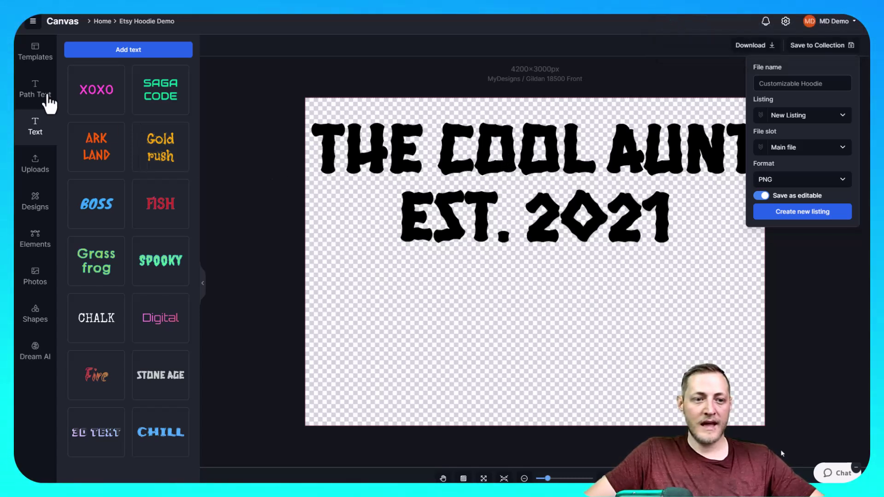
- Return to Listings, close the canvas editor, and tick the new THE COOL AUNT listing
click(33, 20)
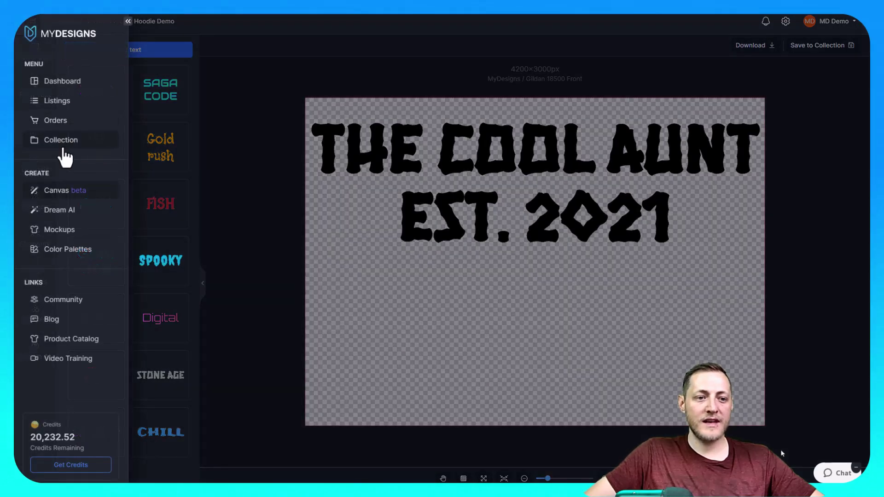
click(67, 102)
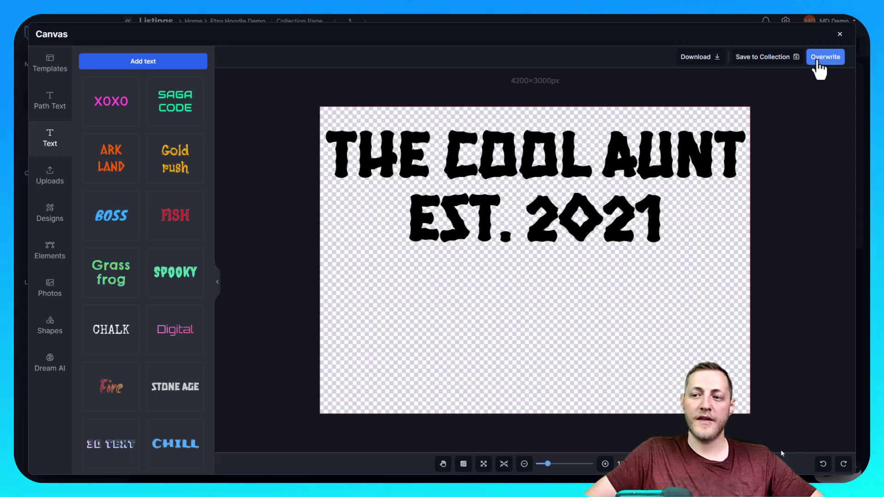
click(841, 34)
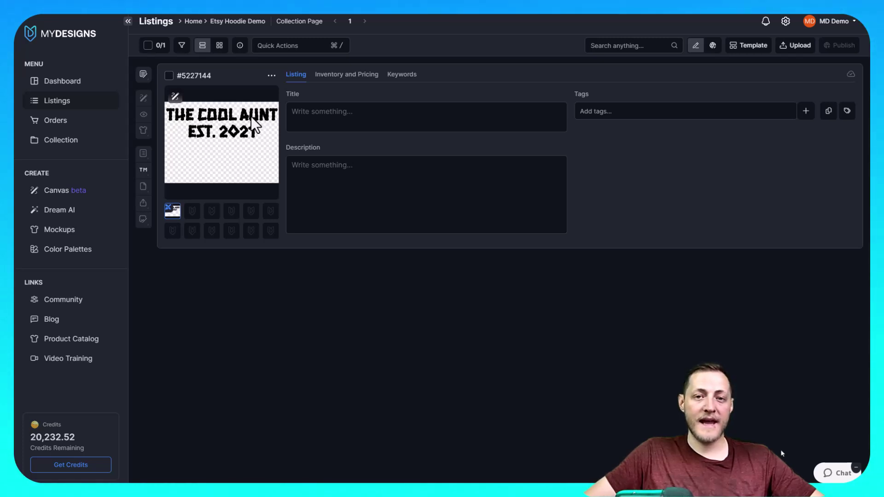
click(169, 76)
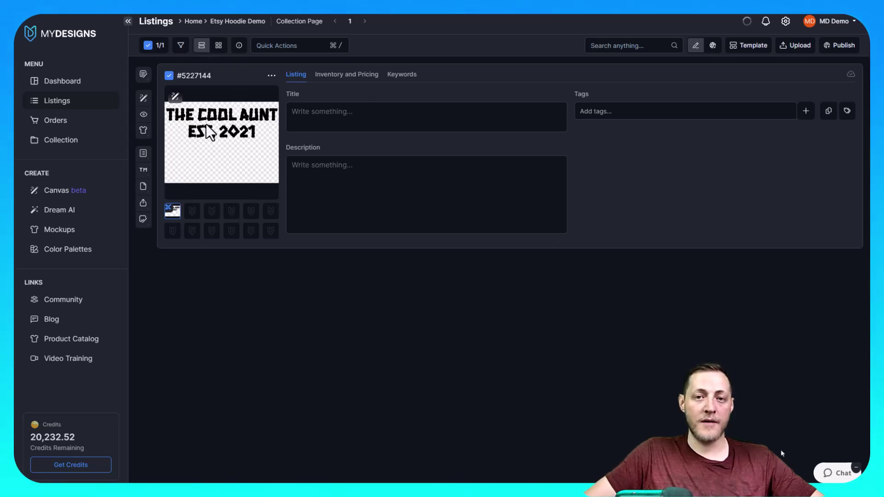
- Set Vision AI to use the main file, product type Hoodie and model MD 1.5
click(143, 115)
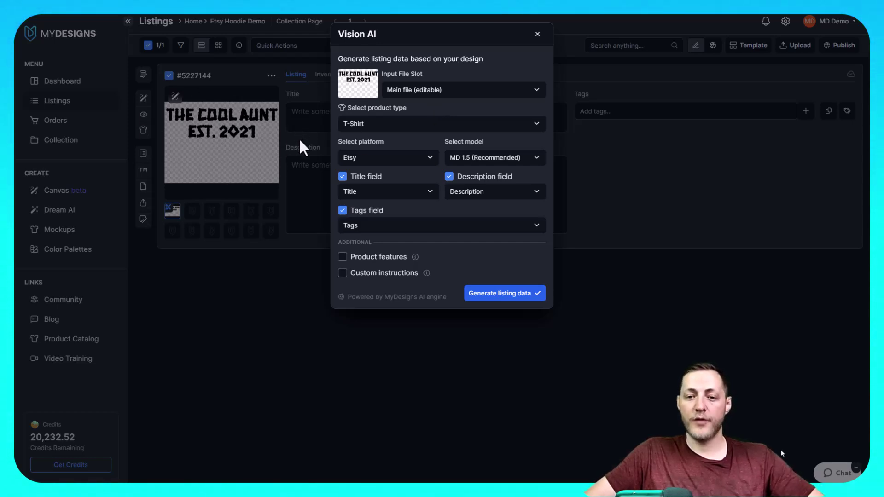
click(423, 95)
click(388, 111)
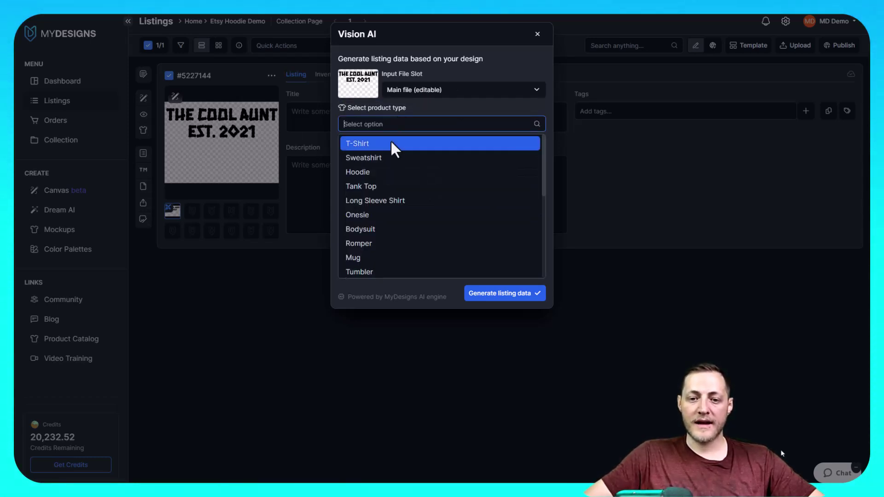
click(369, 171)
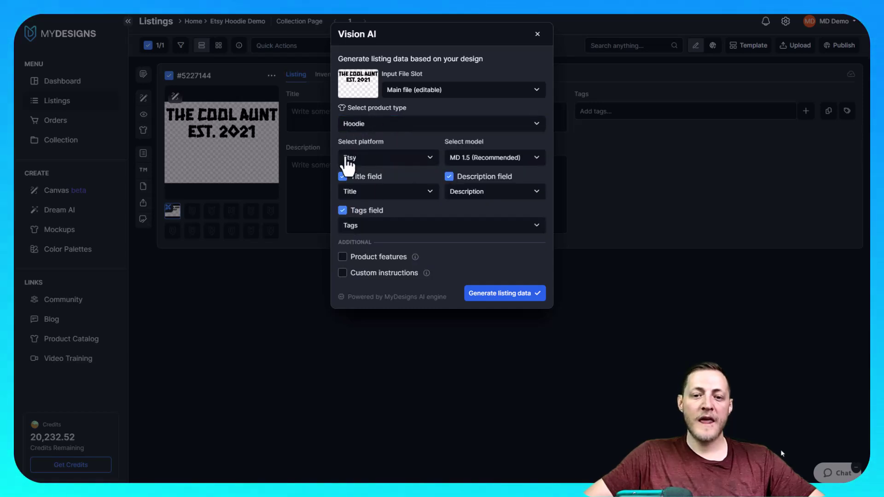
click(484, 159)
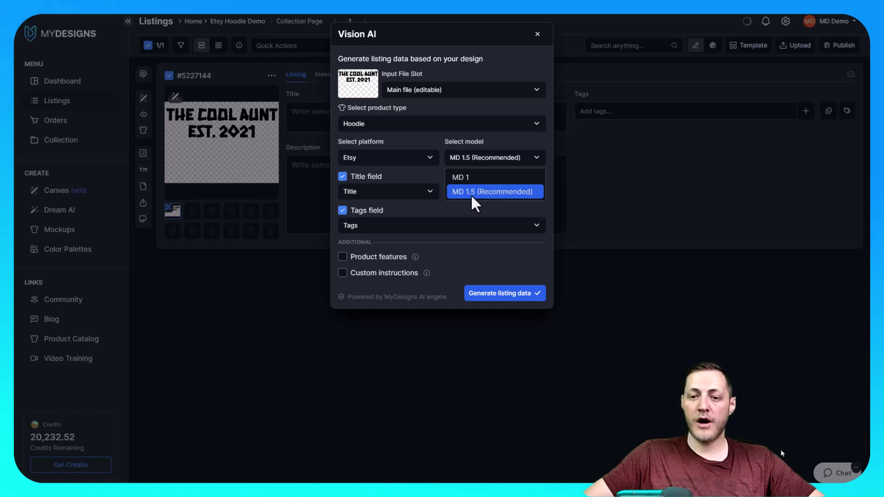
click(474, 192)
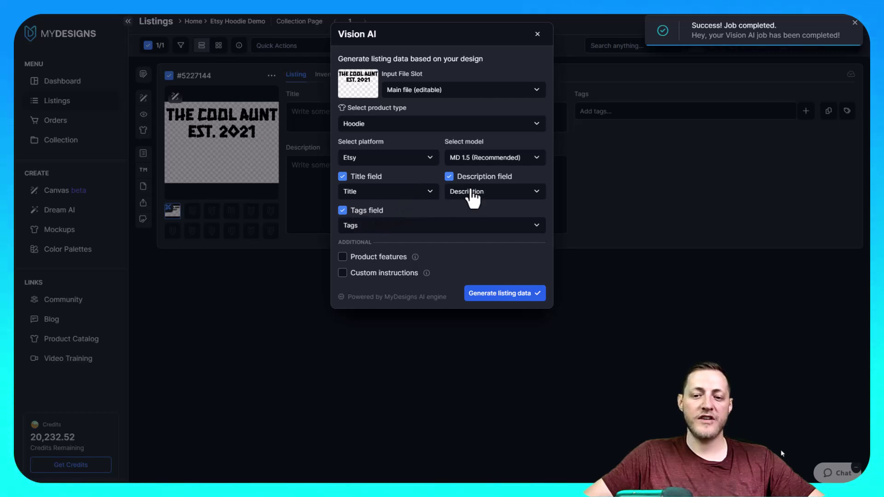
- Keep description and tags included and add a custom instruction starting "This is a personalized product."
click(343, 210)
click(449, 177)
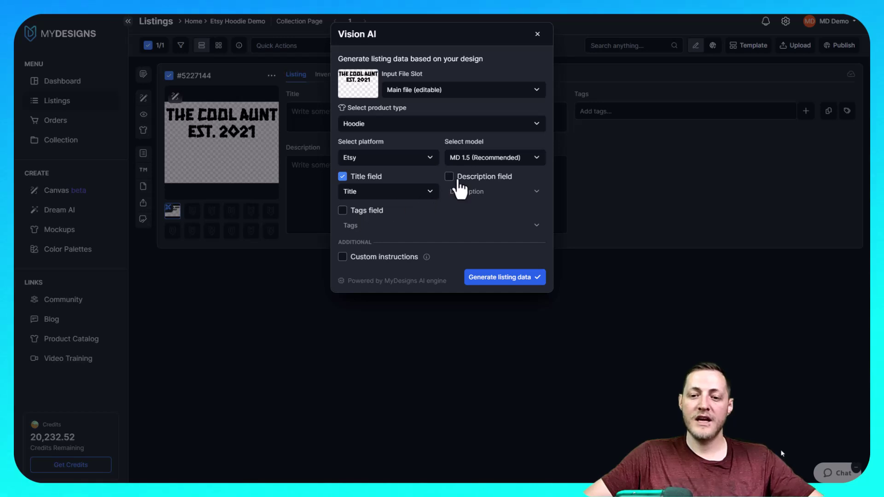
click(459, 180)
click(343, 211)
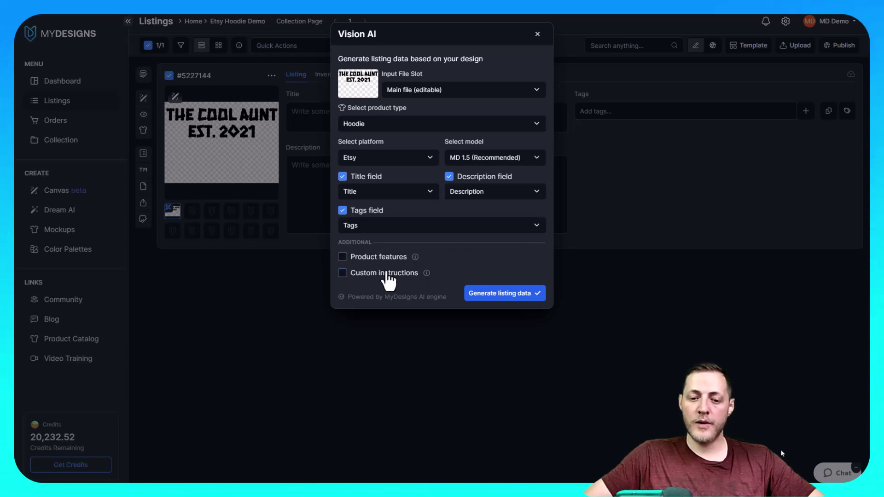
click(343, 273)
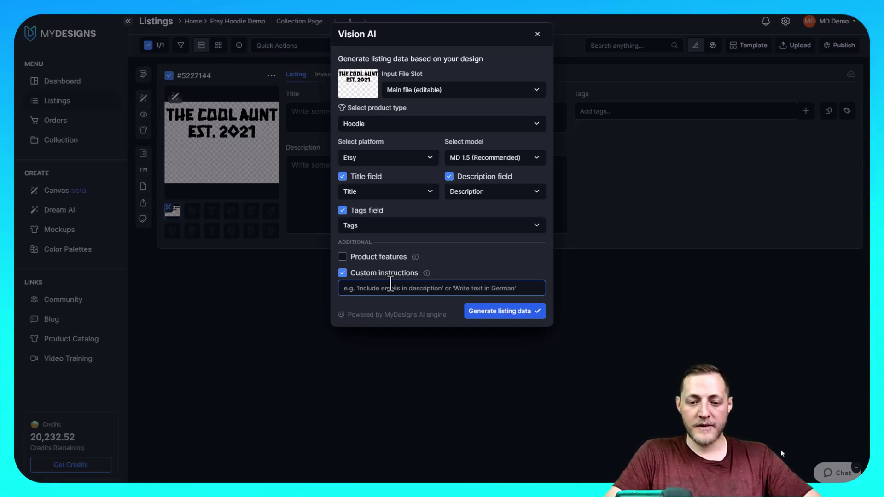
text(This )
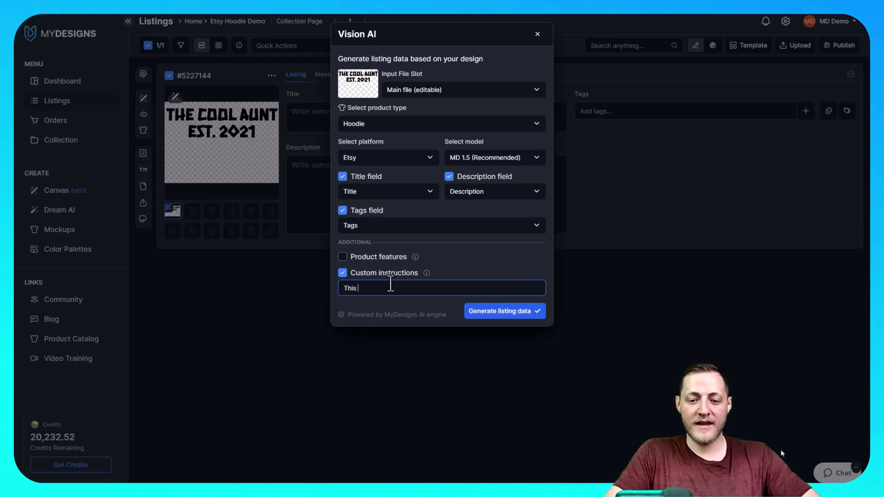
text(is a personalized product. Please include thsi)
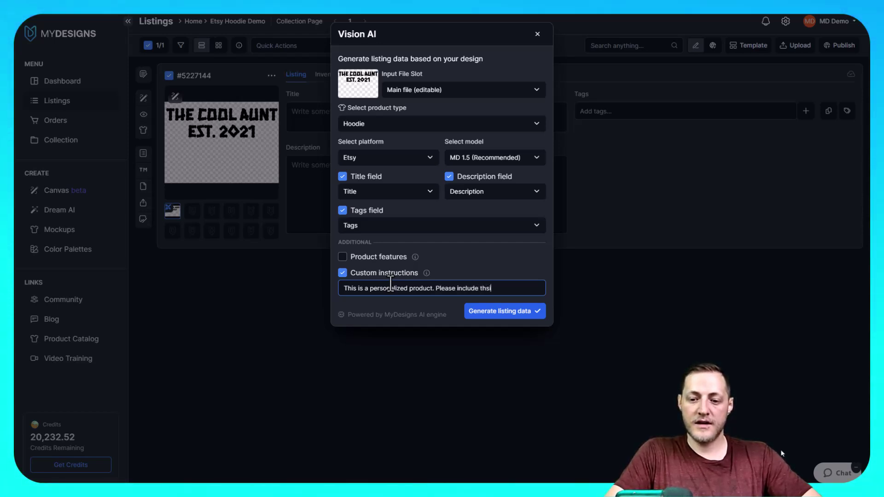
key(BackSpace)
key(BackSpace)
text(is in the data.)
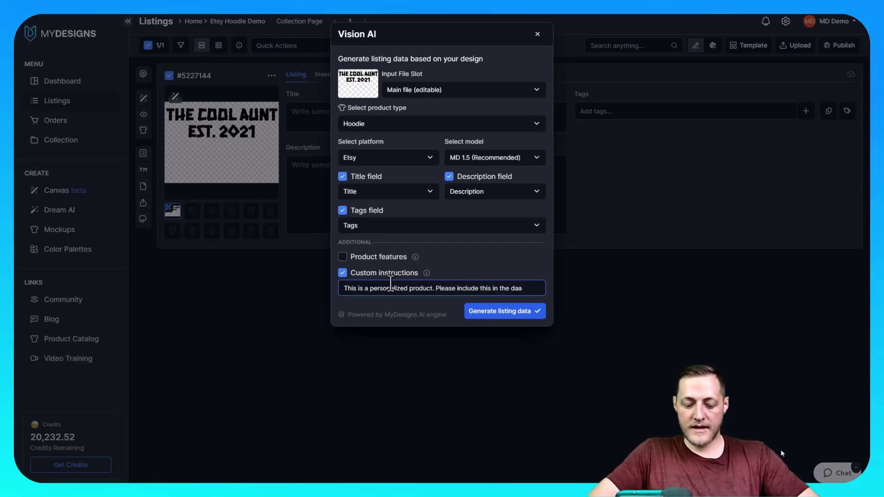
- Run Vision AI to generate the hoodie's title, personalized description and ten aunt-themed tags
click(501, 312)
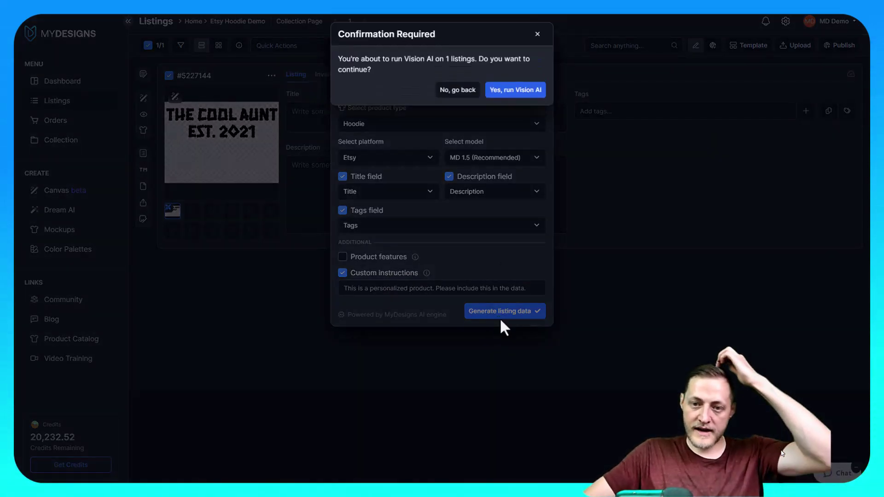
click(526, 93)
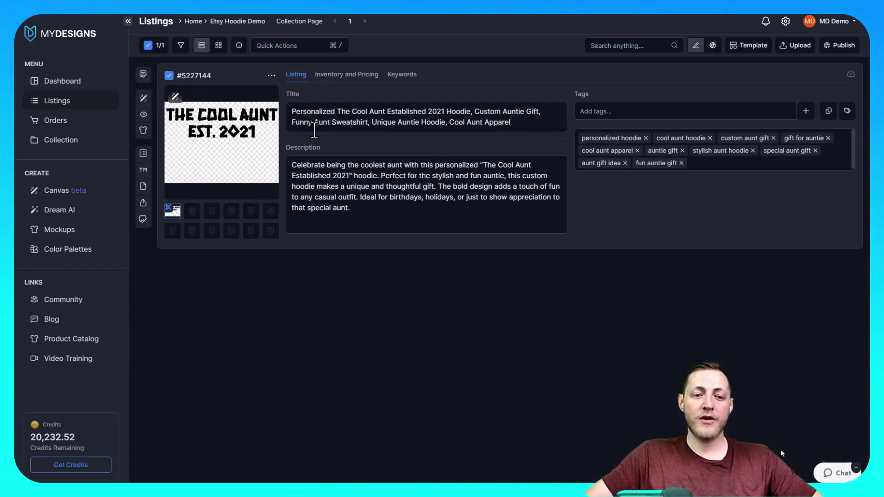
click(143, 132)
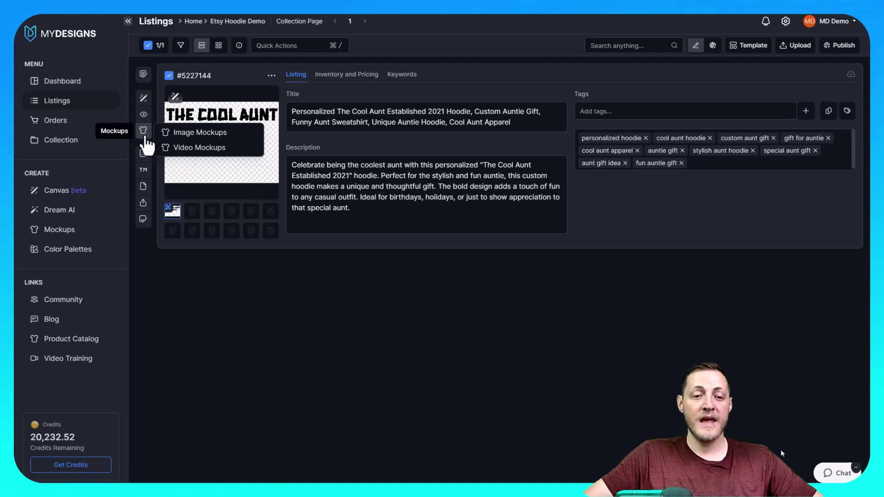
- Turn on multi-mockup, search 18500, and add the Gildan 18500 Model and Gender Neutral mockups
click(215, 135)
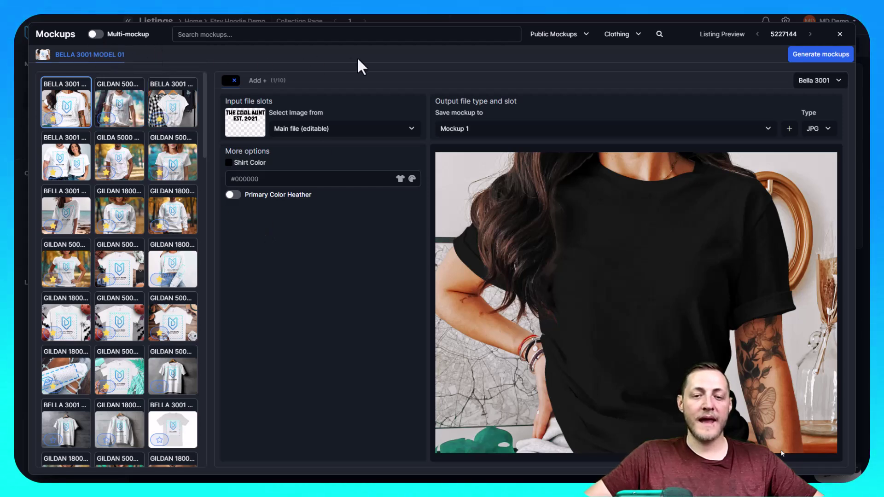
click(95, 35)
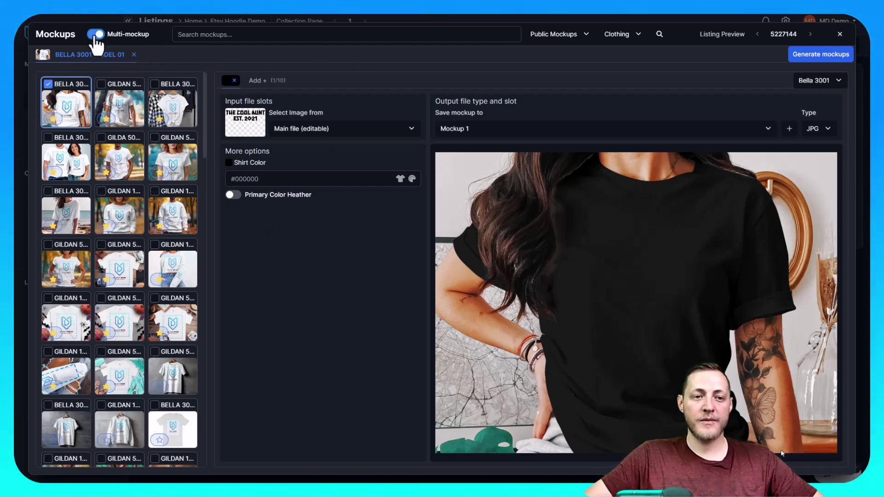
click(104, 36)
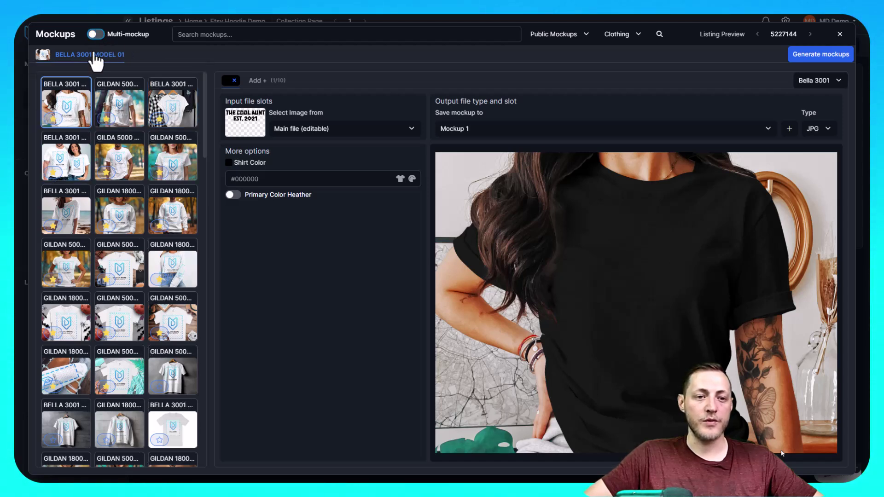
click(95, 35)
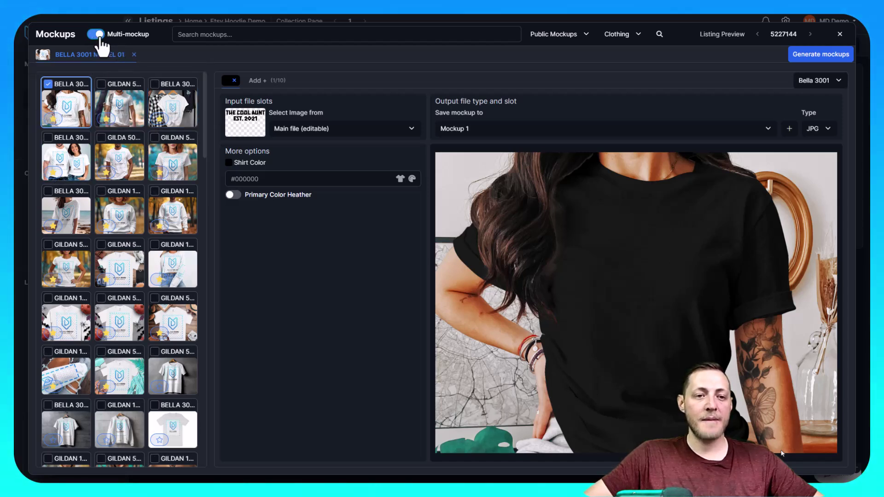
click(211, 34)
text(185)
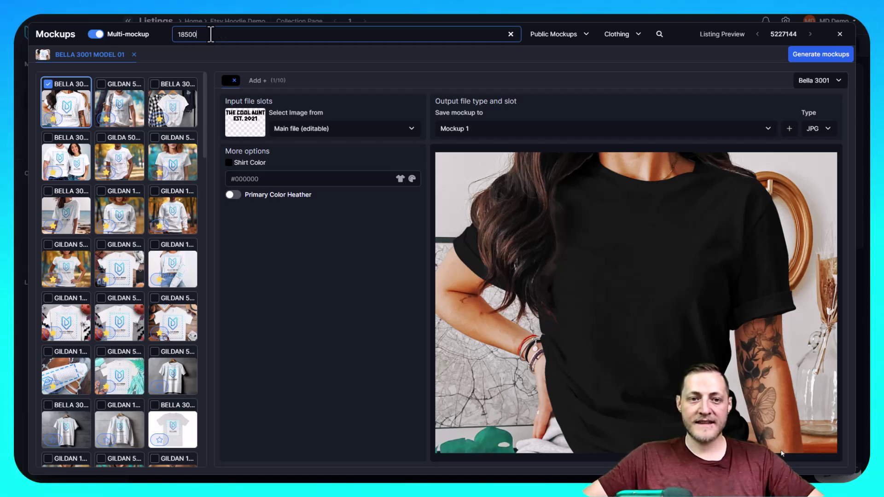
text(00)
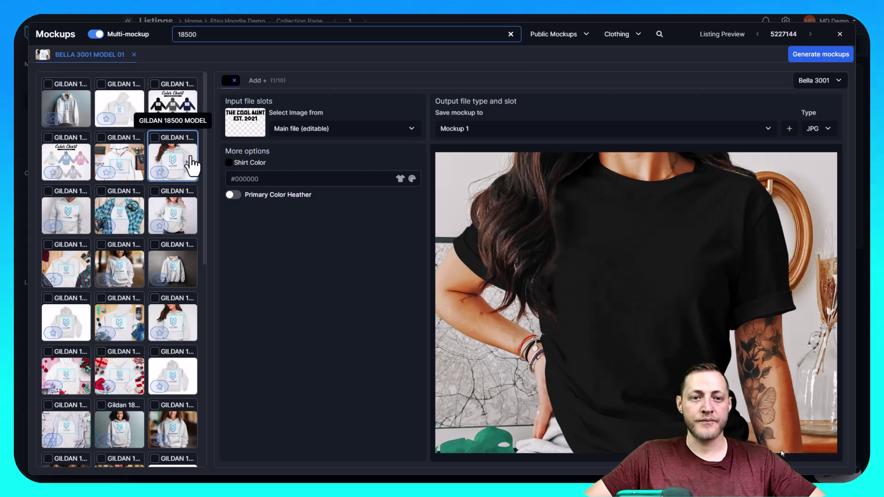
click(159, 156)
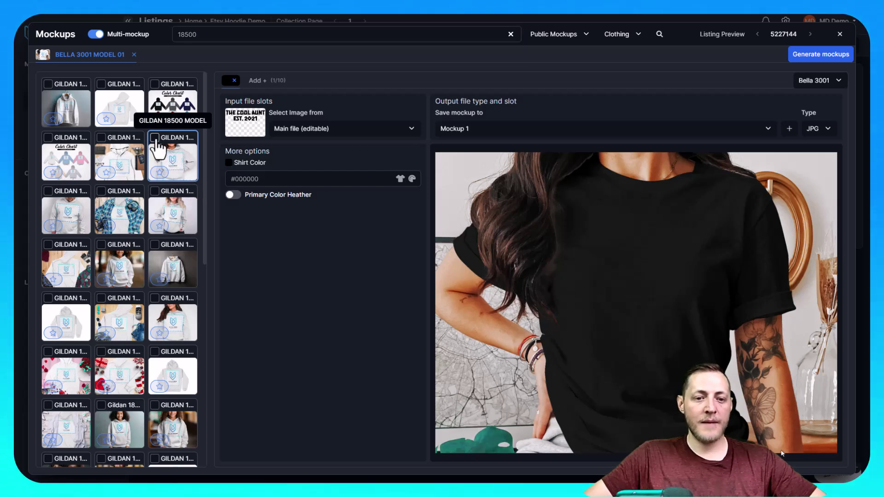
click(119, 155)
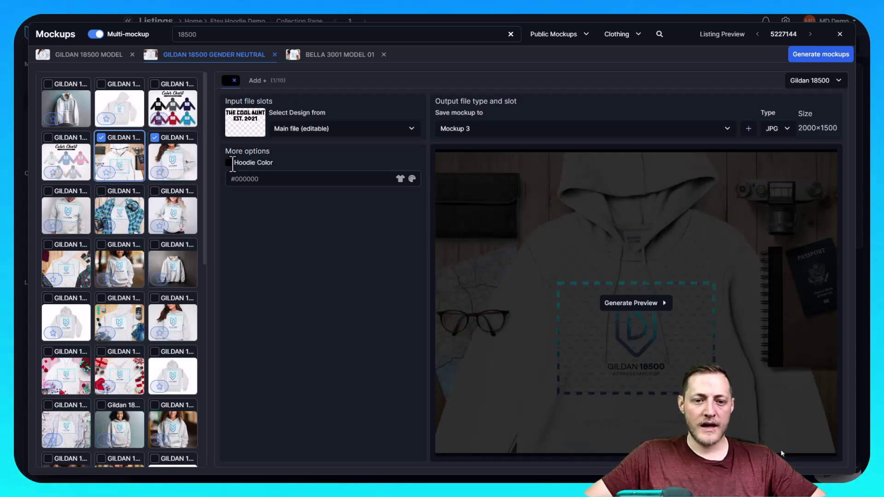
- Set the Gildan 18500 Model mockup's hoodie colour to white
click(236, 178)
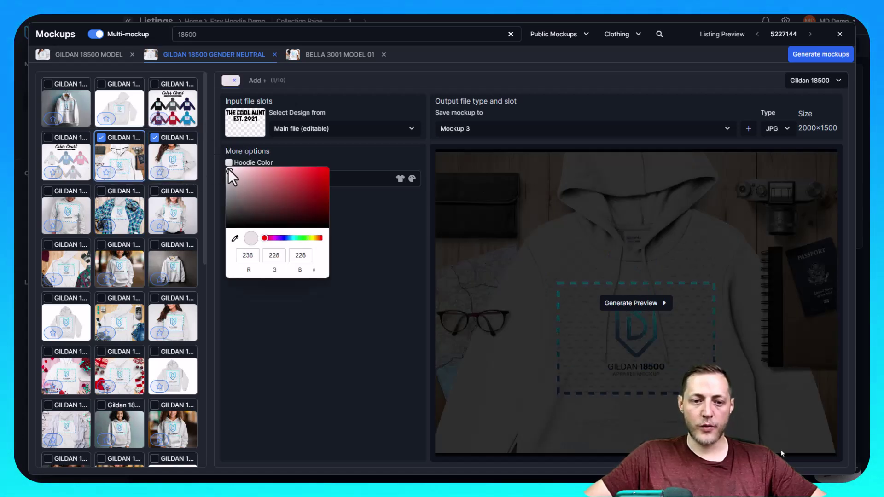
click(174, 162)
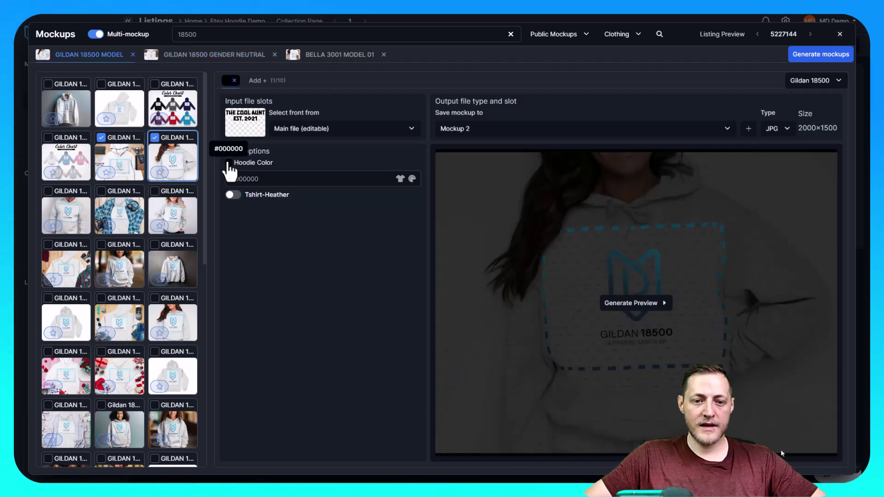
click(233, 178)
drag(236, 173, 205, 158)
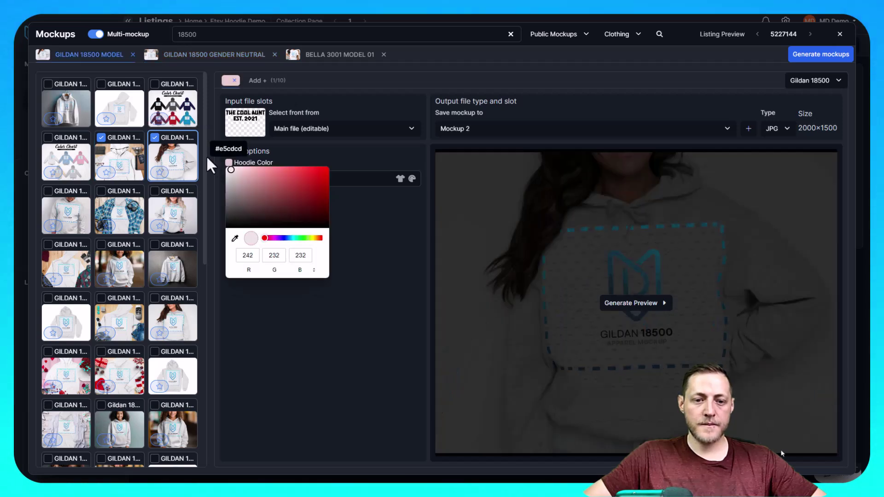
- Add the Gildan 18500 Lifestyle mockup with a near-white #fcfcfc hoodie colour
click(131, 205)
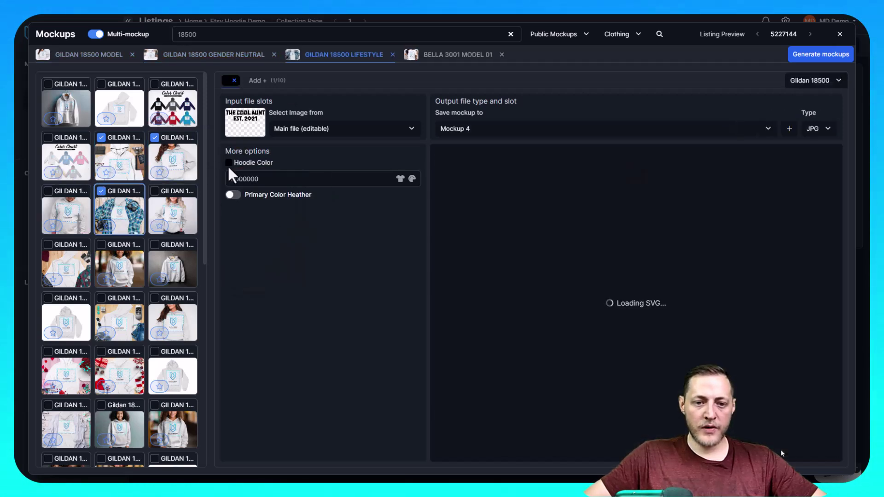
click(230, 175)
click(233, 172)
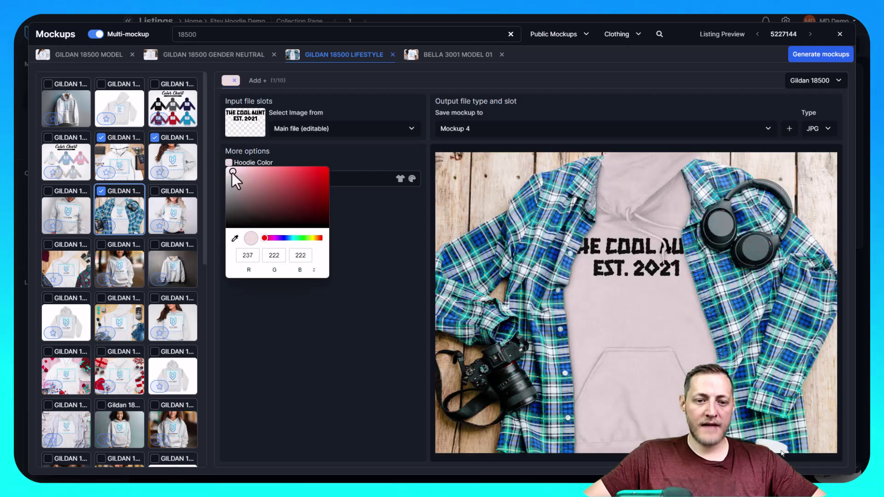
drag(233, 173, 228, 167)
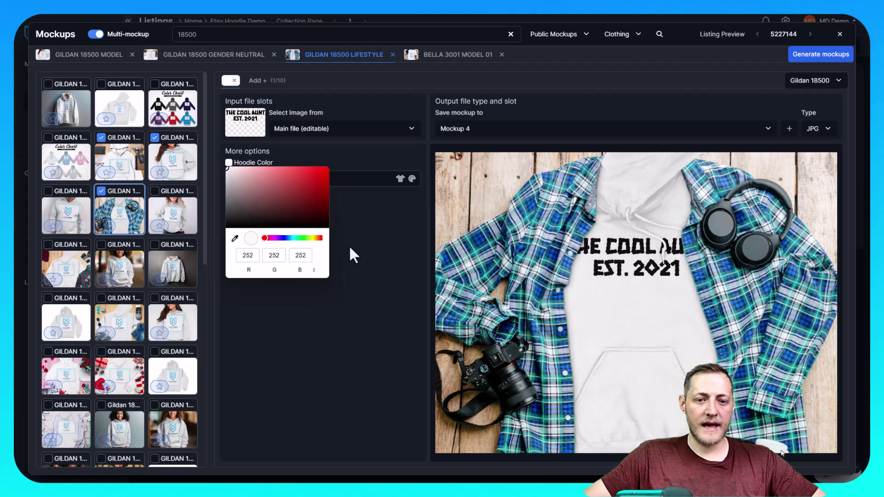
click(374, 244)
click(230, 178)
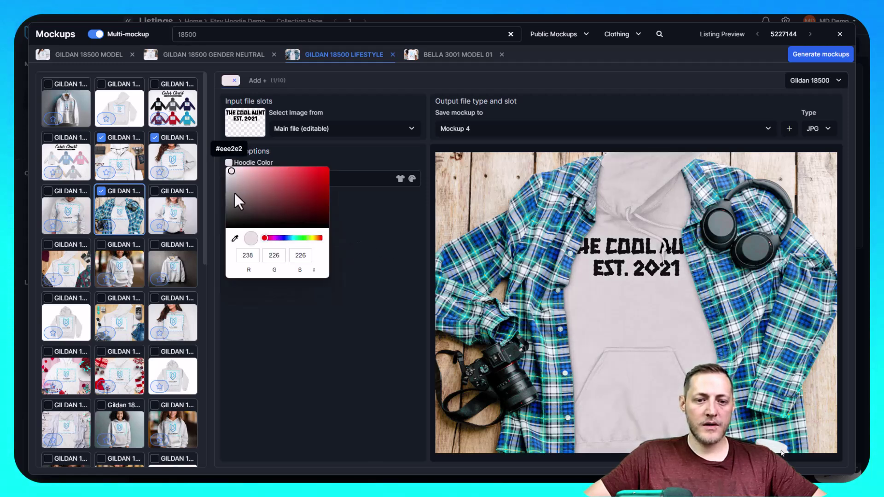
drag(230, 171, 224, 165)
click(364, 219)
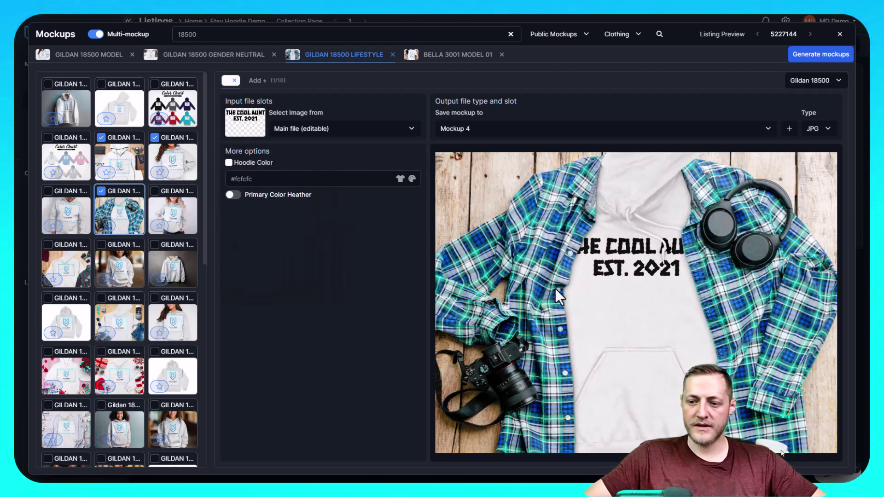
- Add the Gildan 18500 Model 3 mockup with hoodie colour #ffffff
scroll(125, 193, down, 4)
scroll(132, 216, down, 5)
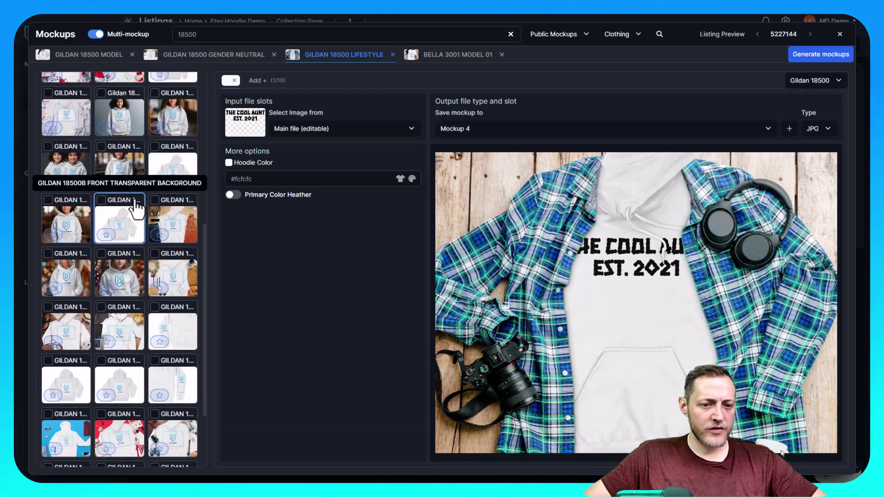
scroll(138, 213, up, 3)
scroll(168, 251, up, 6)
scroll(167, 318, up, 2)
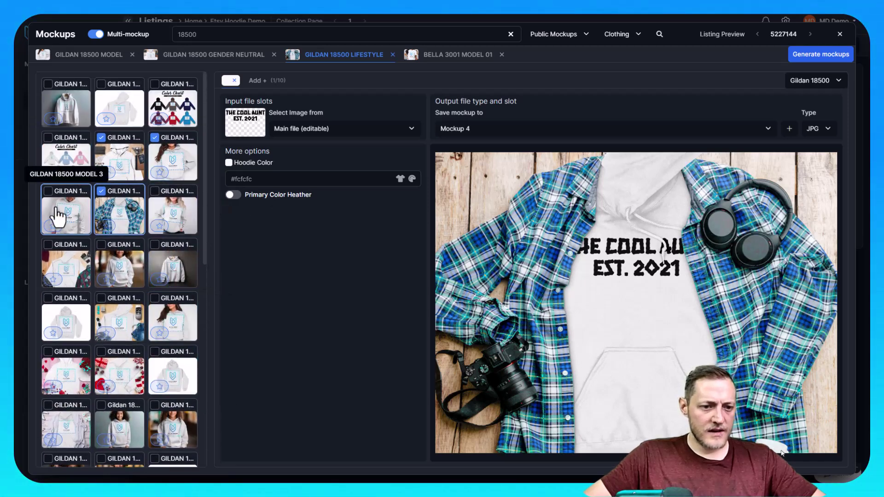
click(54, 207)
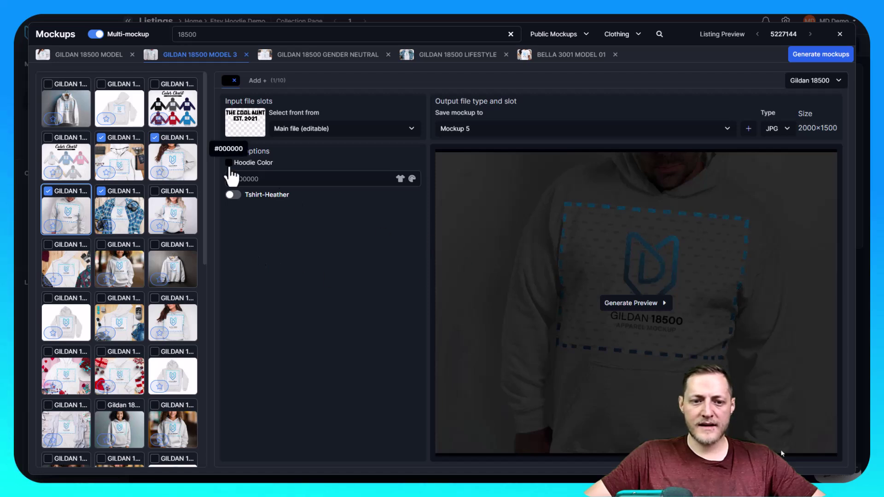
click(229, 166)
drag(233, 182, 225, 170)
click(346, 233)
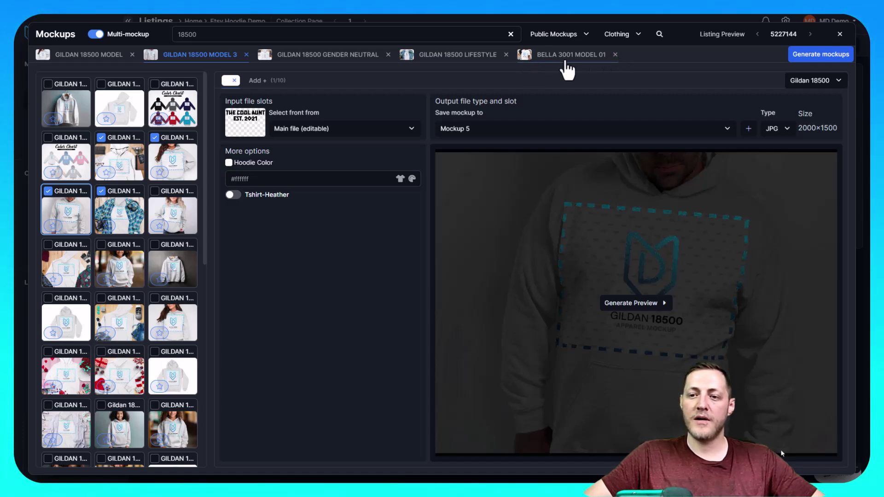
- Remove the Bella 3001 Model 01 mockup and review the remaining hoodie mockup tabs
click(615, 55)
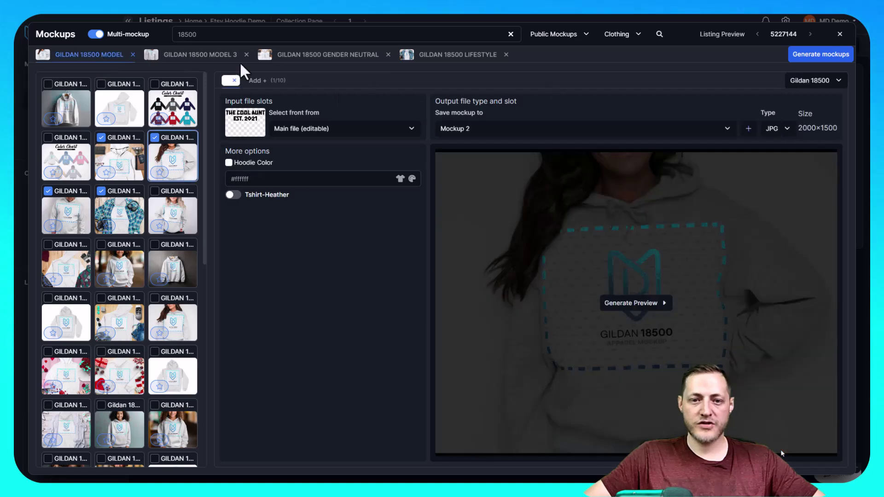
click(198, 57)
click(95, 58)
click(209, 57)
click(350, 58)
click(437, 59)
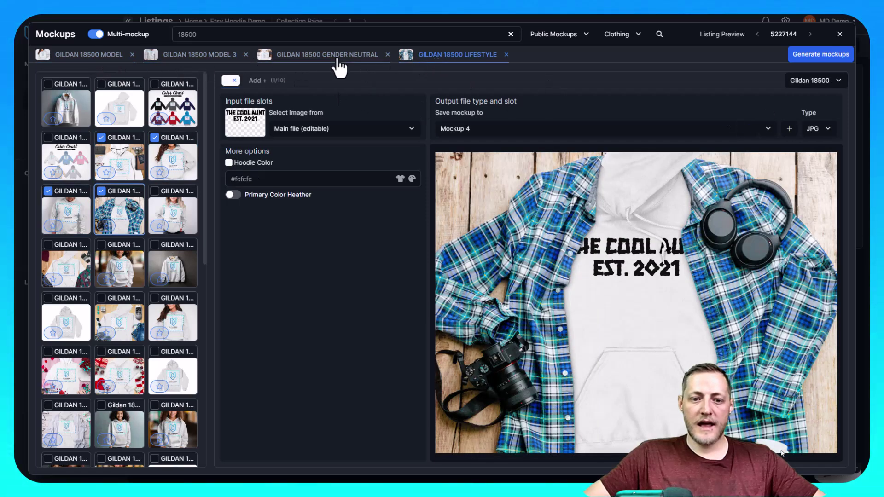
- Generate the white Gildan 18500 mockups, view each image, and check the description and tag count
click(822, 55)
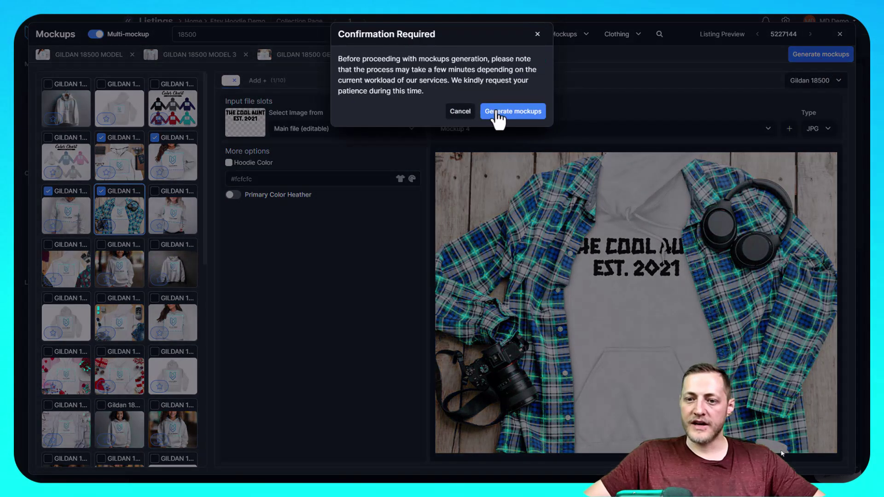
click(505, 111)
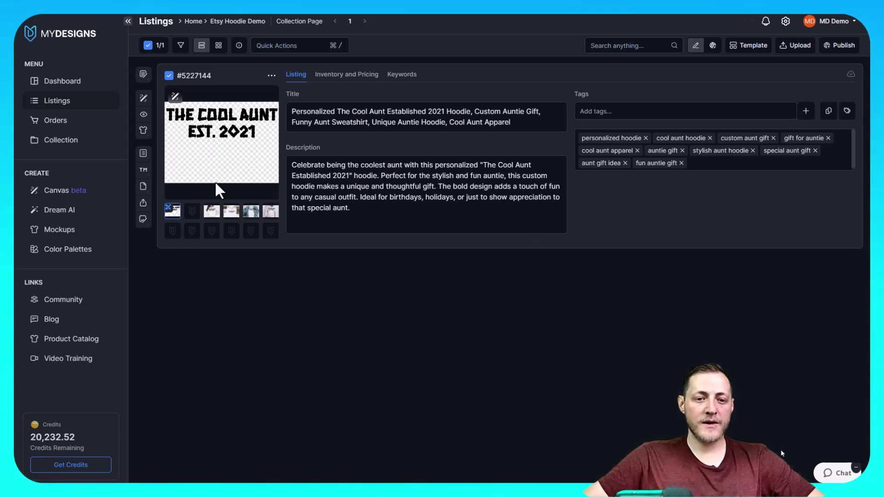
click(212, 211)
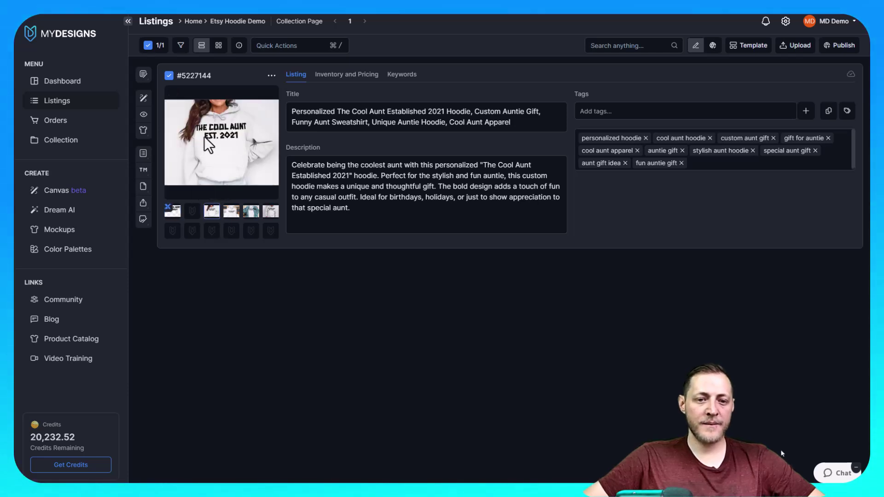
click(232, 212)
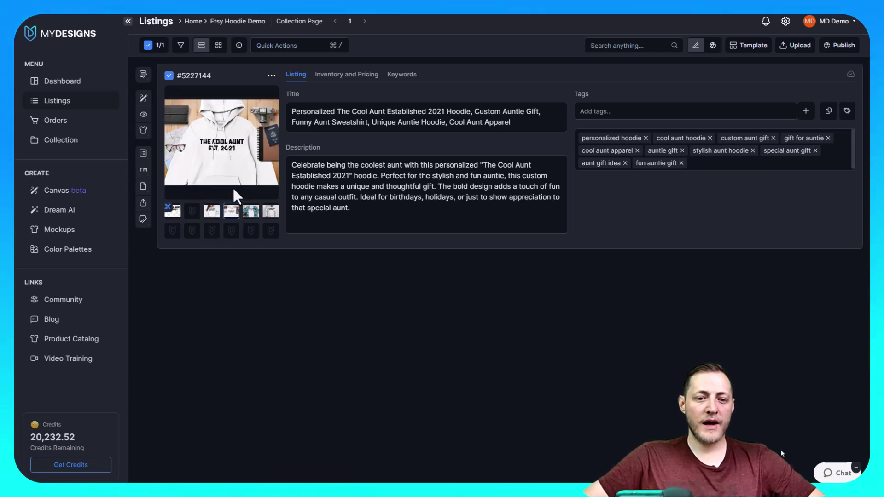
click(251, 213)
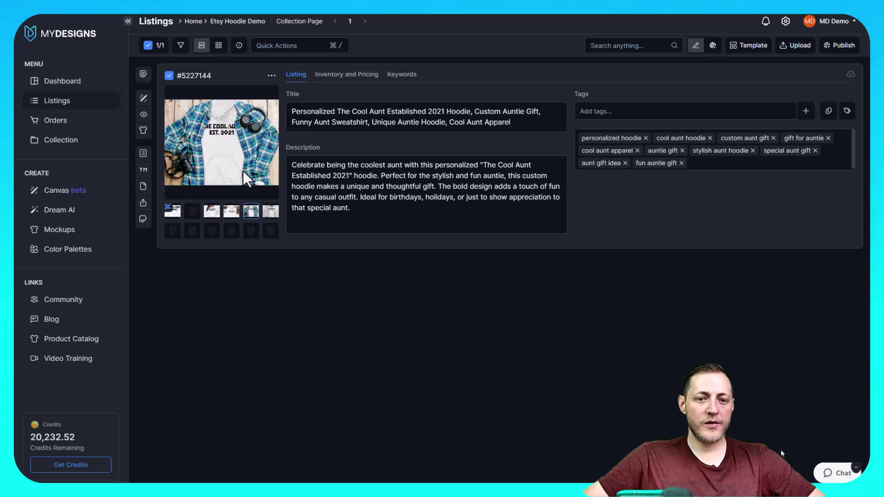
click(270, 212)
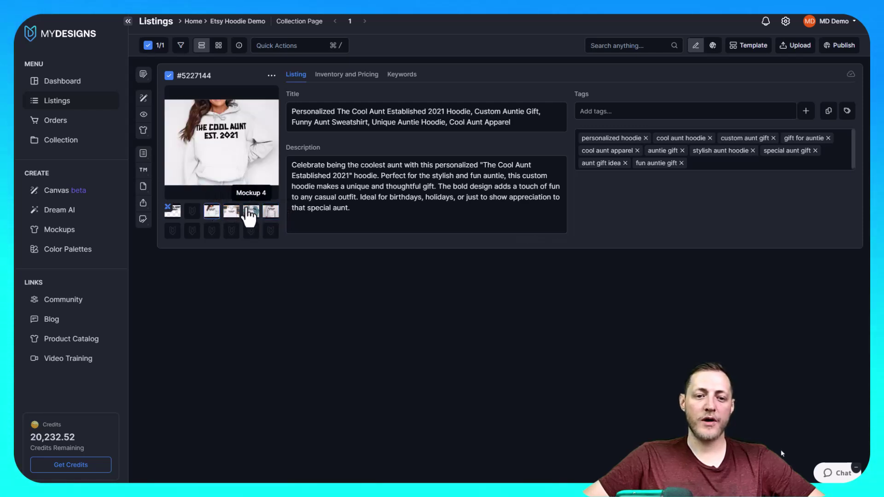
click(299, 184)
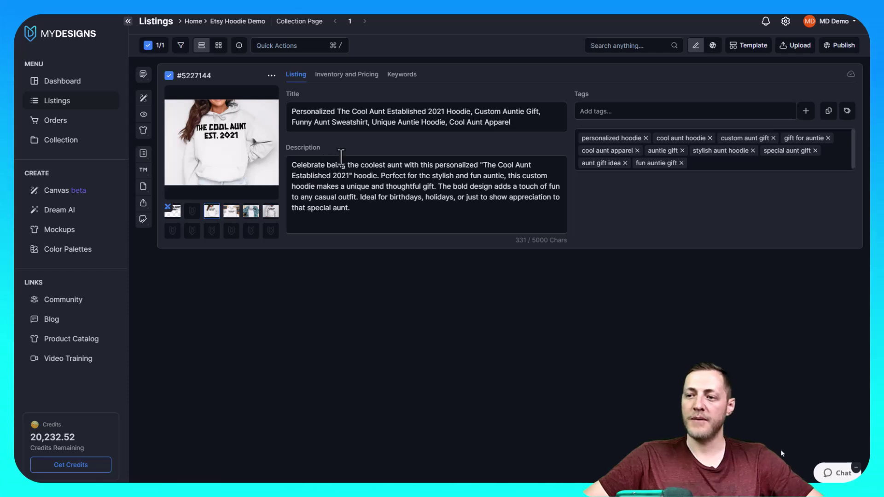
click(608, 109)
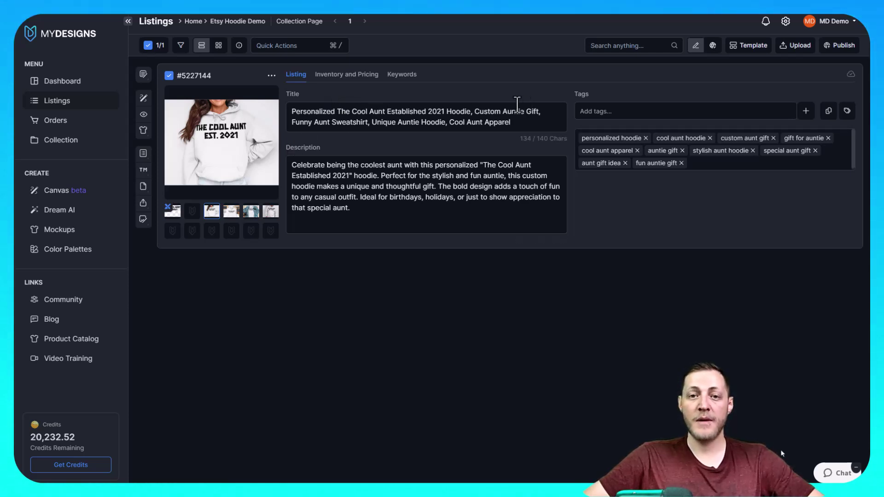
- Start publishing a physical product to Etsy under Clothing via the MDSVGShop store
click(842, 46)
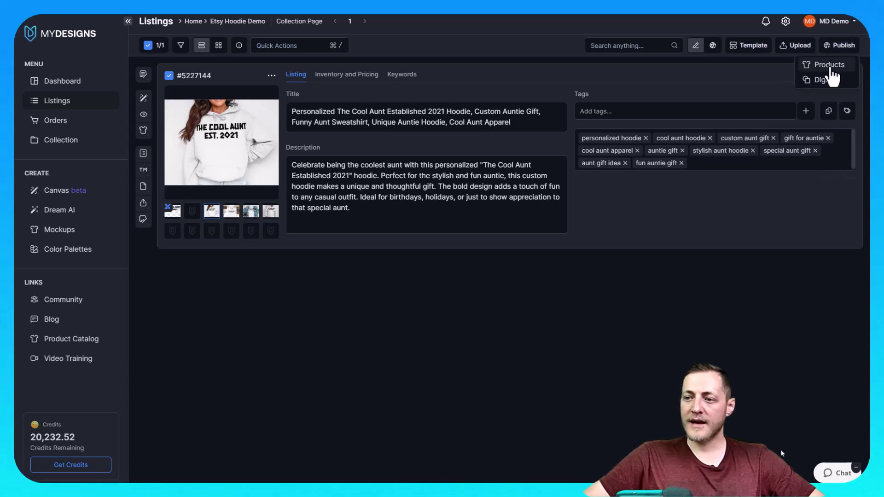
click(831, 67)
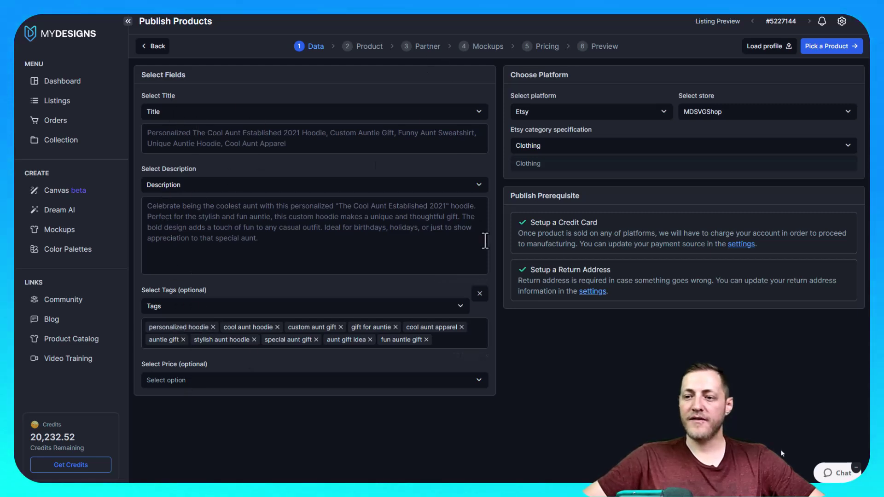
click(732, 115)
click(721, 131)
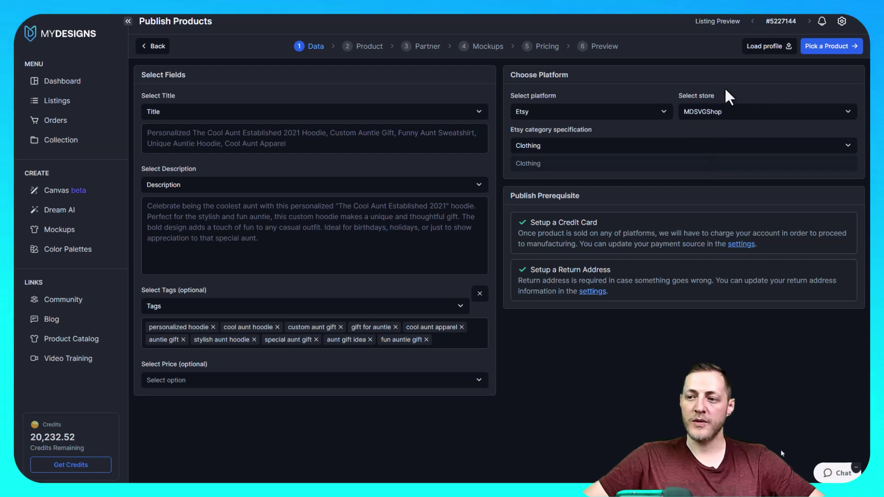
click(841, 51)
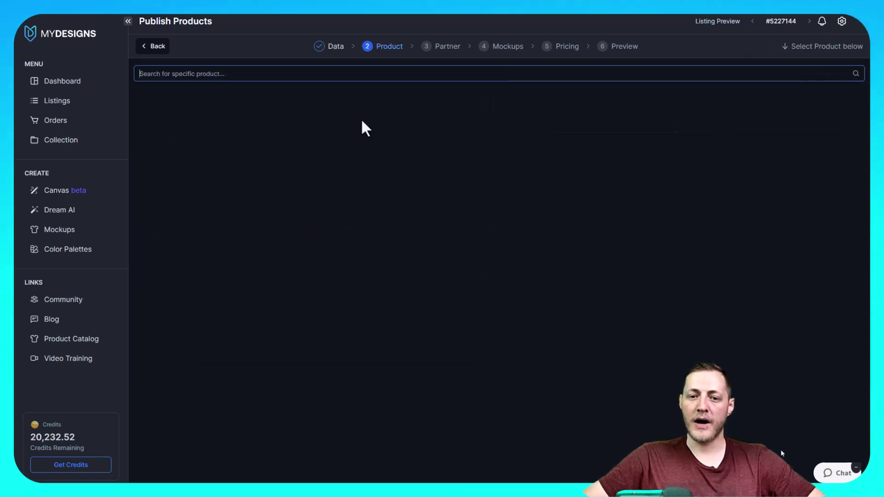
- Search 18500 and pick the Gildan 18500 hoodie as the product
text(18500)
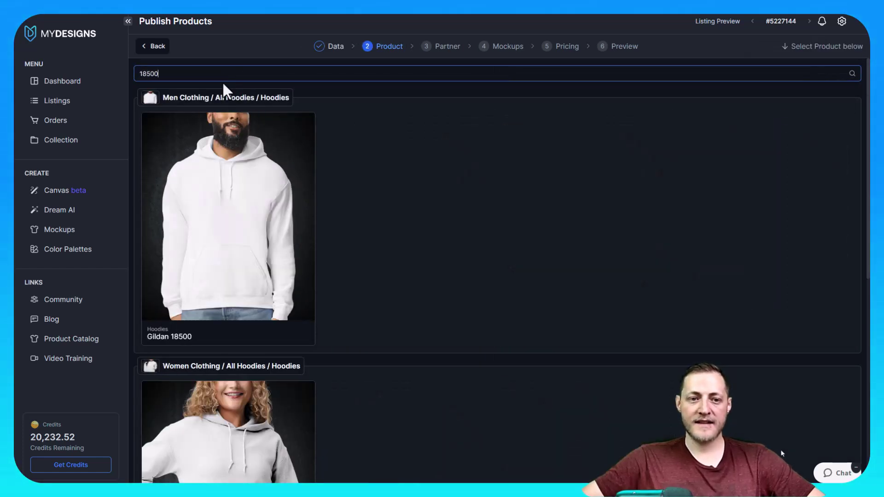
scroll(285, 285, down, 5)
scroll(271, 248, up, 4)
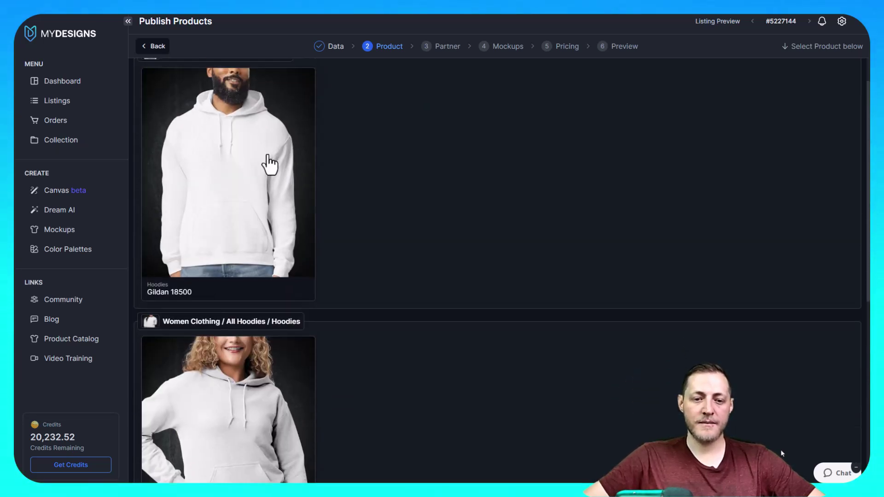
scroll(230, 276, down, 1)
scroll(221, 345, down, 2)
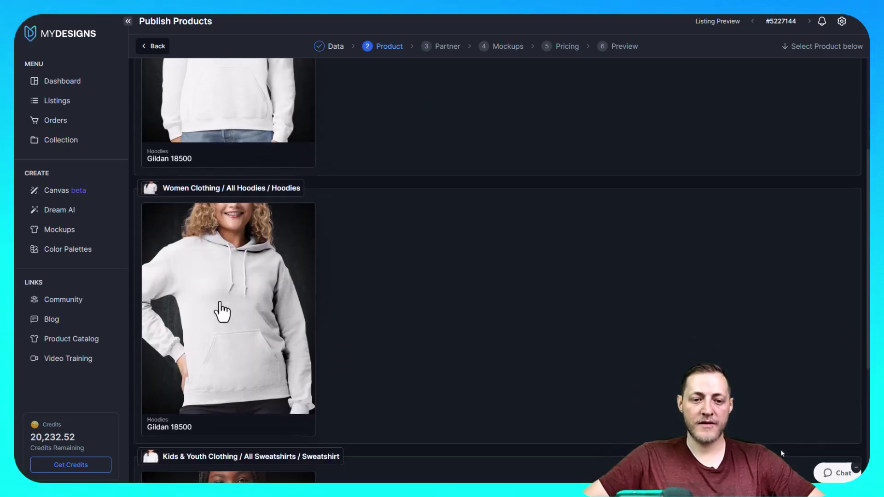
scroll(224, 310, up, 2)
click(229, 221)
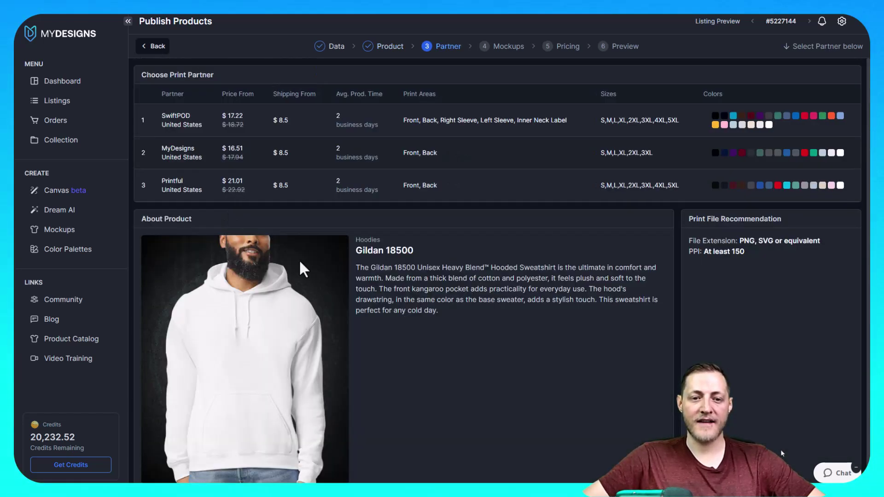
- Choose MyDesigns as print partner with the main file as the front print
click(194, 163)
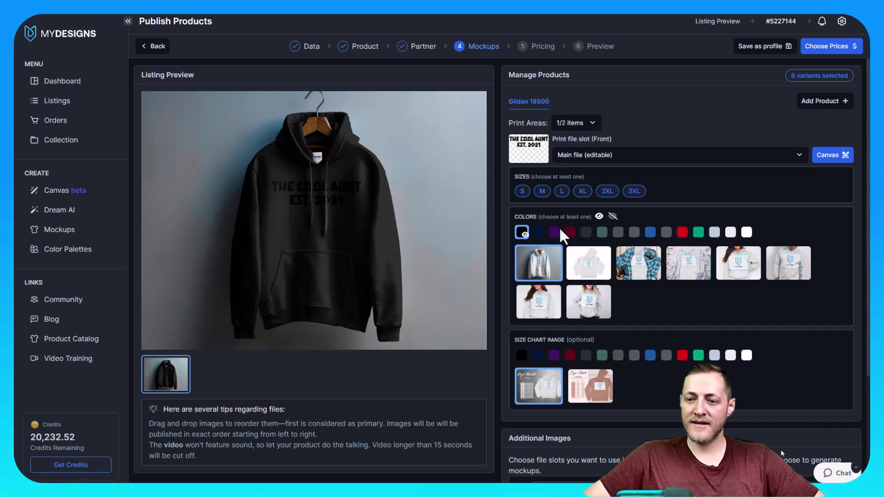
click(604, 159)
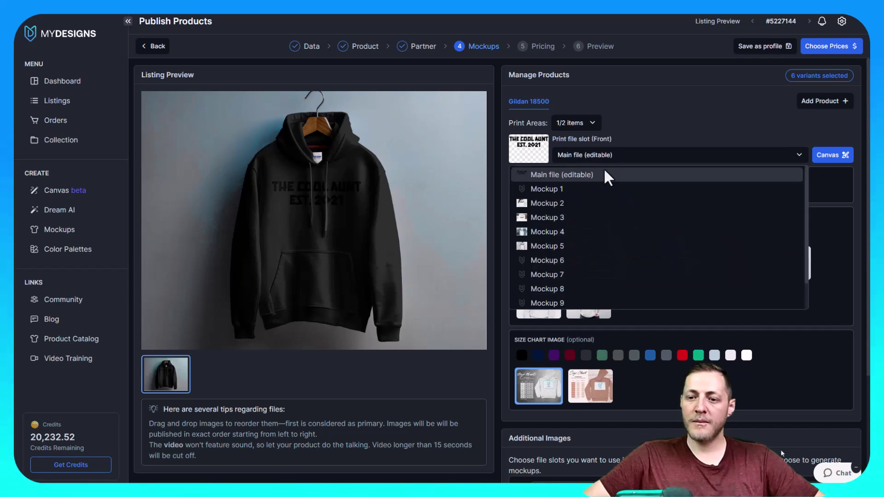
click(557, 174)
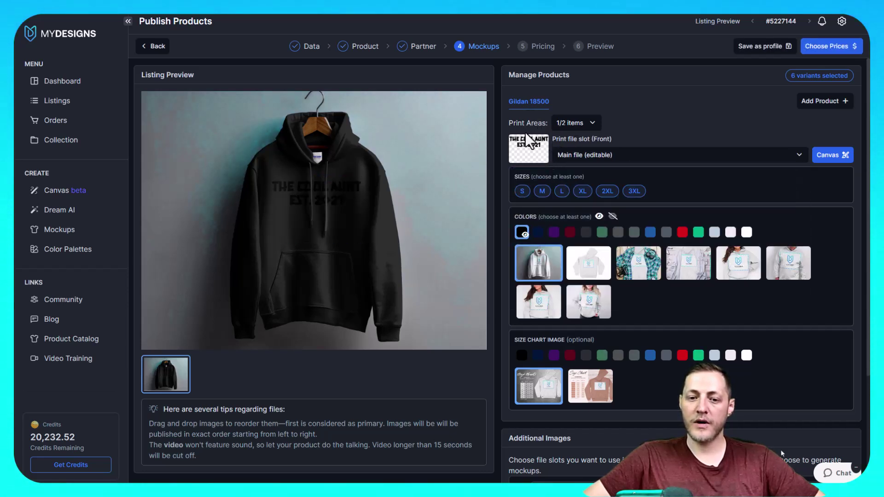
- Add White, Sport Grey, Light Blue and Heavy Heather, hiding Heavy Heather and light grey from images
click(523, 234)
click(523, 233)
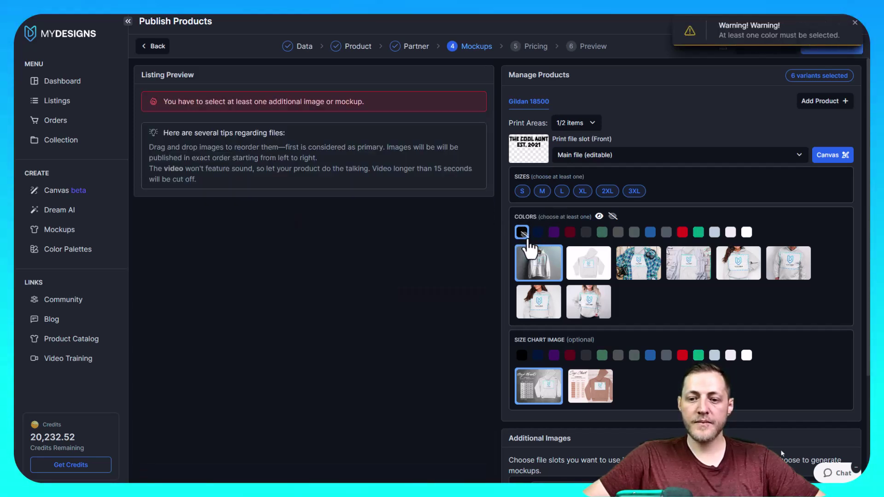
click(747, 233)
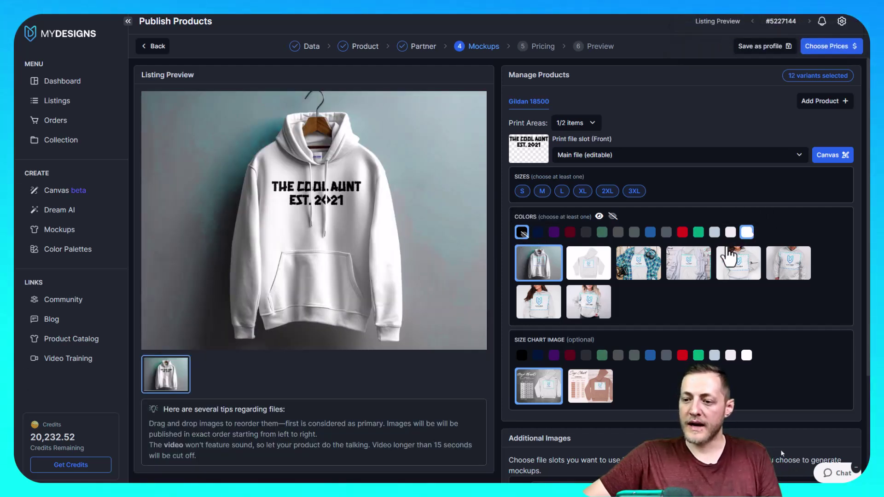
click(731, 233)
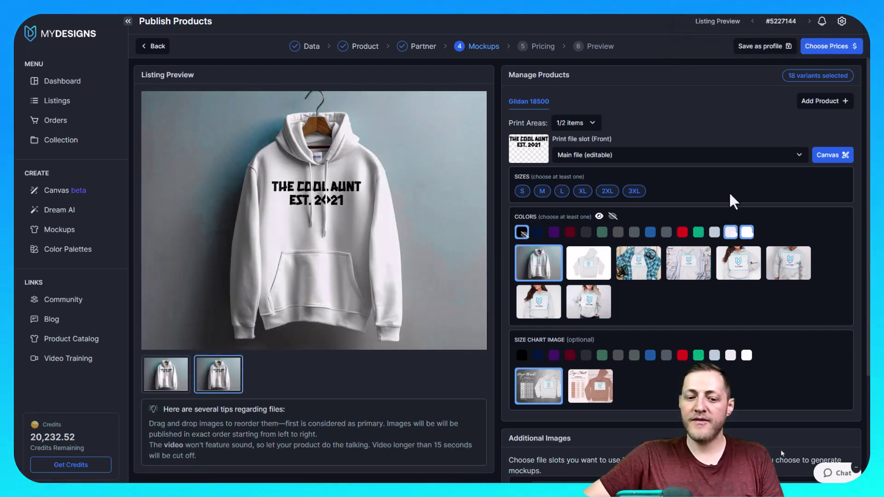
click(714, 233)
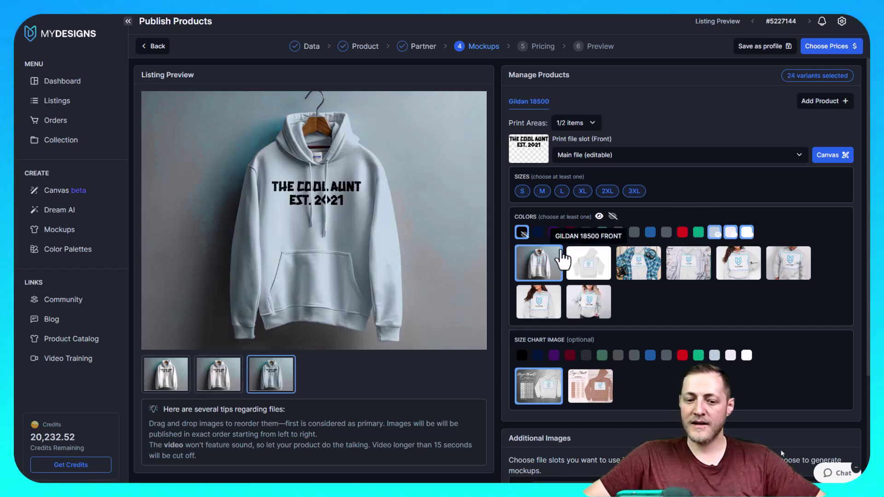
click(666, 232)
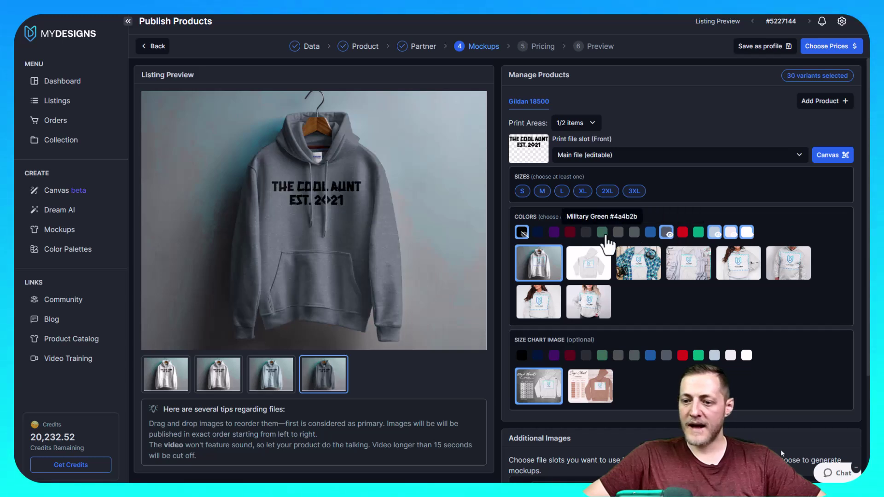
click(669, 234)
click(717, 234)
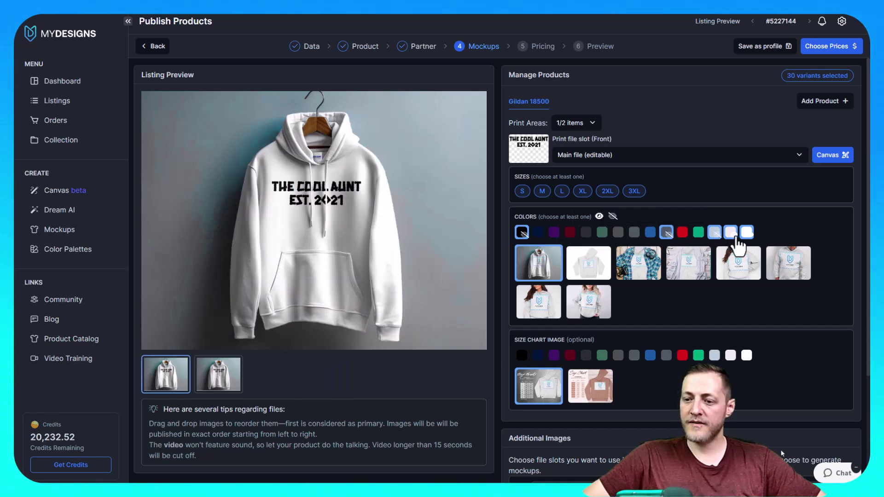
click(733, 234)
click(749, 234)
scroll(749, 242, down, 3)
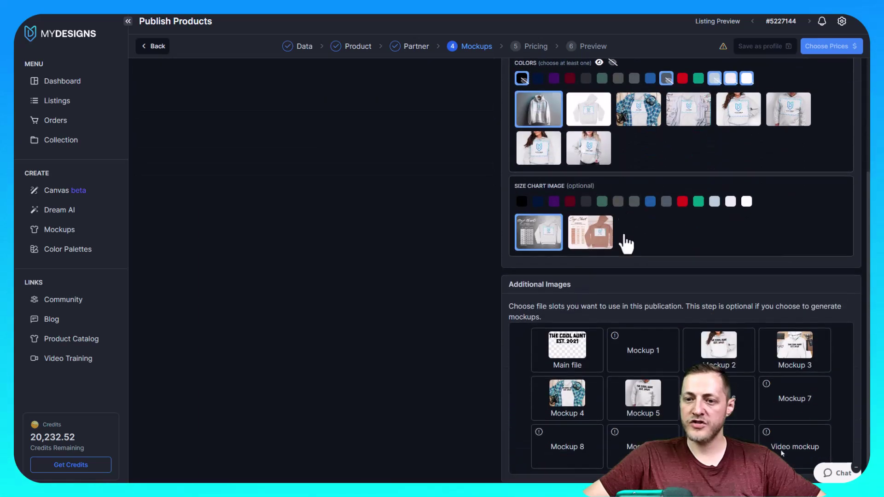
click(720, 357)
click(797, 355)
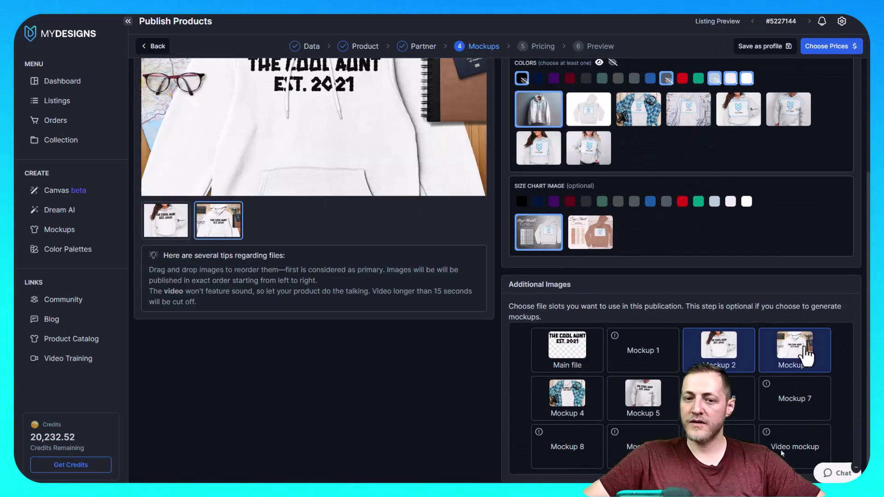
click(571, 405)
click(644, 408)
scroll(345, 255, up, 3)
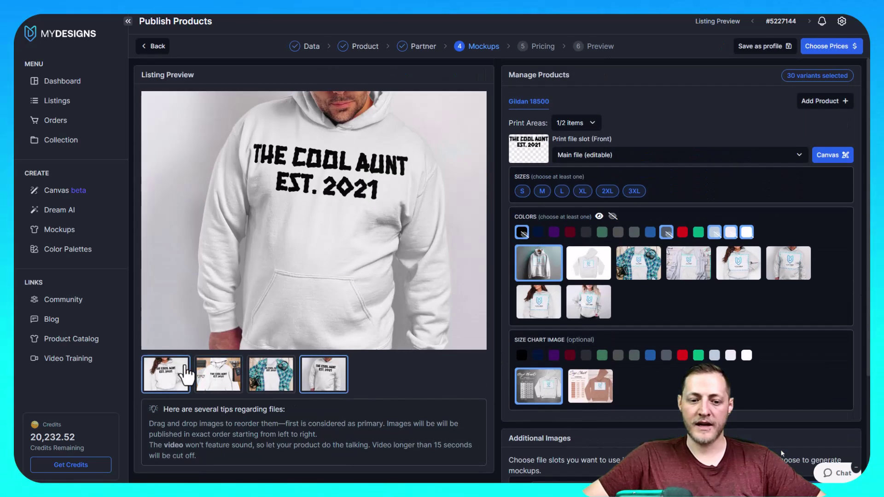
click(162, 374)
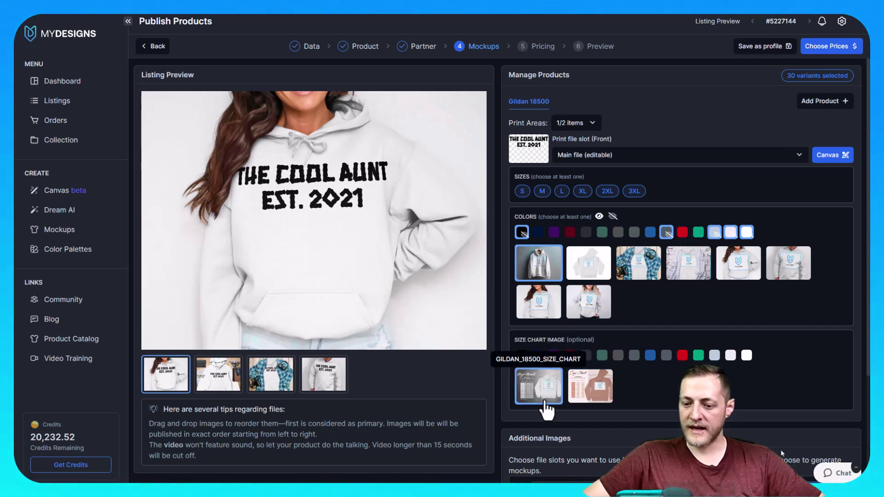
click(747, 355)
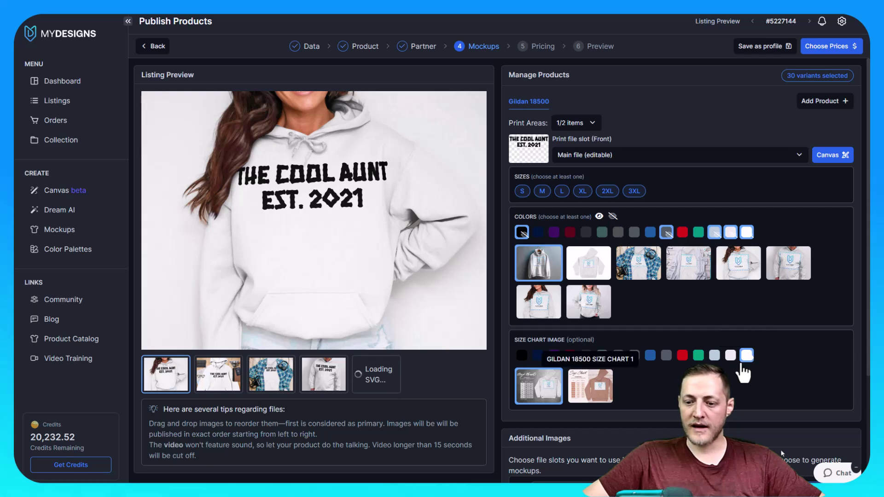
click(366, 373)
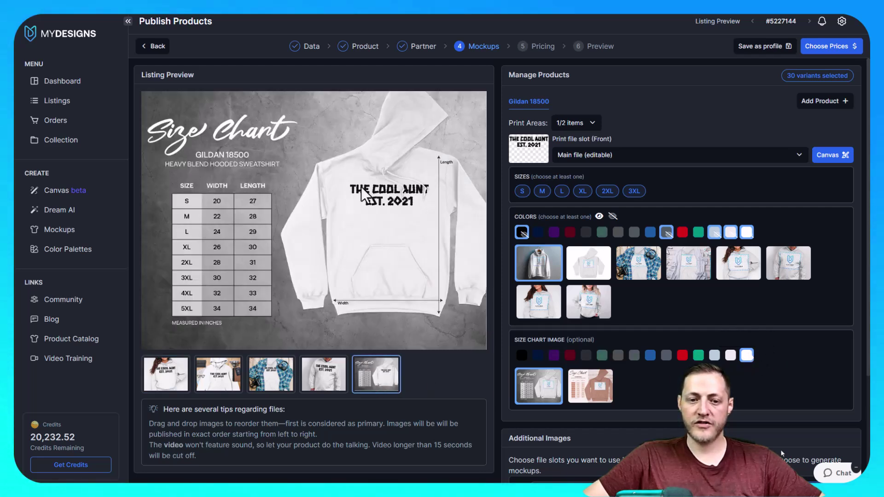
click(165, 374)
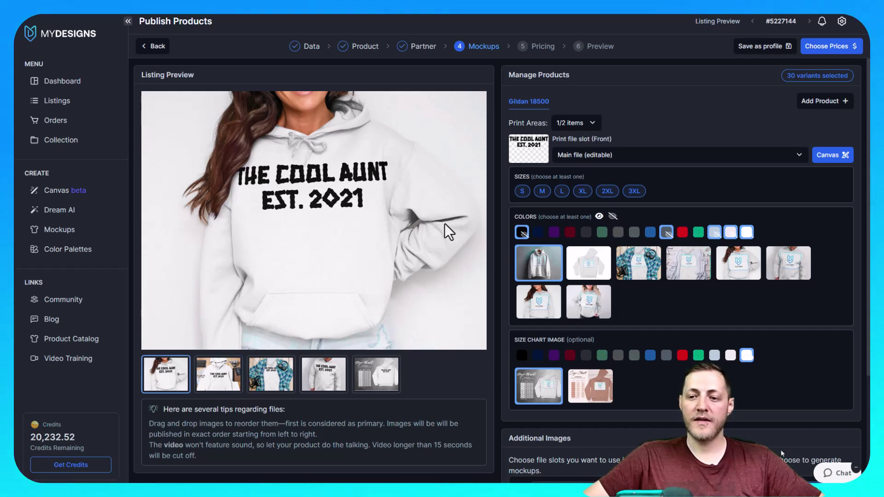
drag(512, 173, 662, 183)
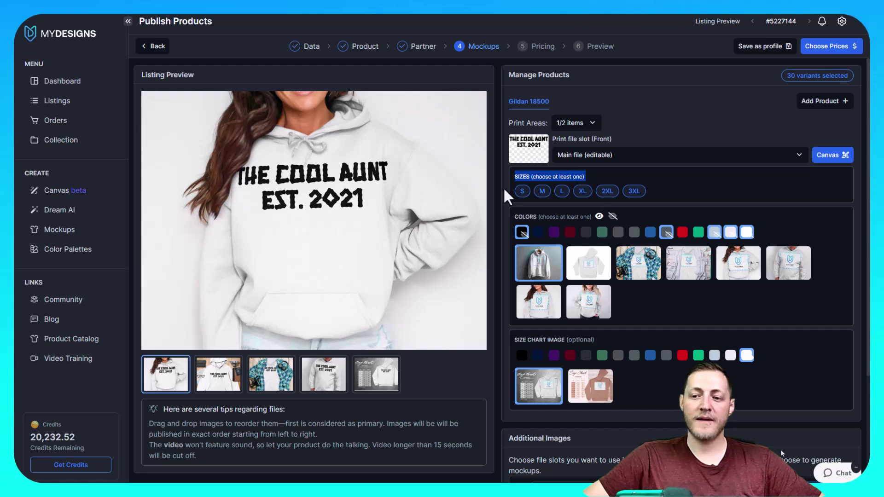
scroll(677, 189, down, 2)
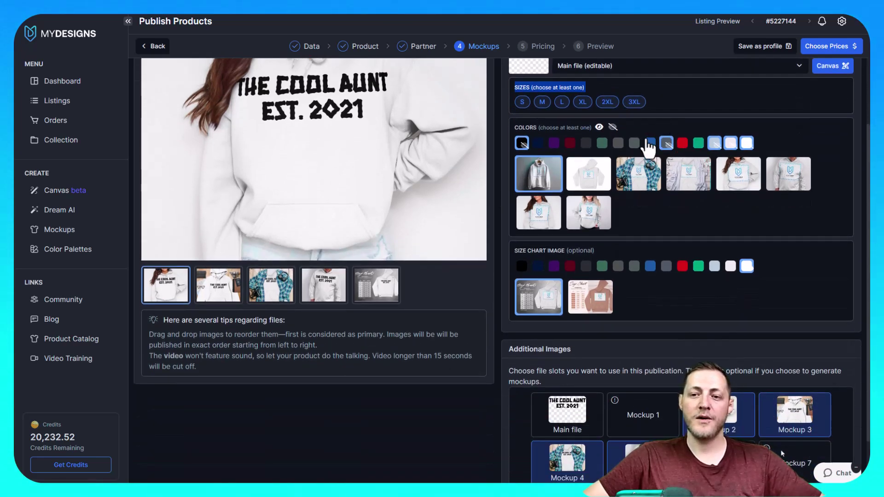
scroll(654, 148, up, 2)
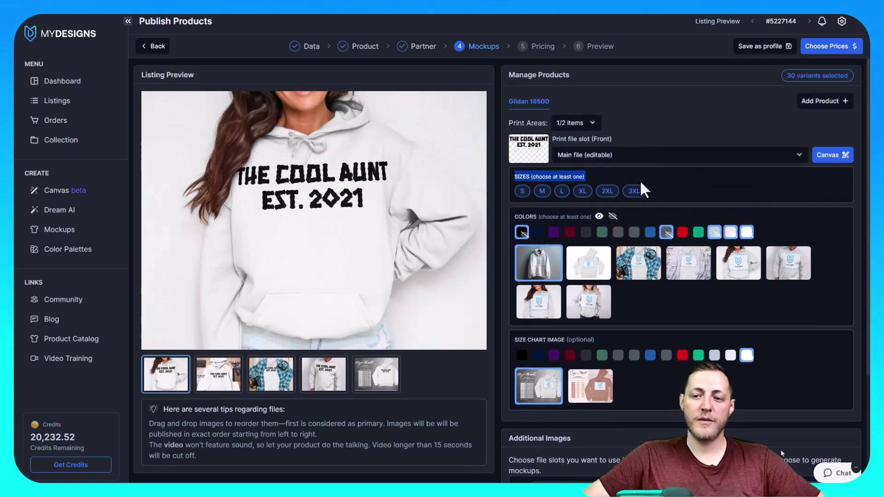
scroll(658, 175, down, 3)
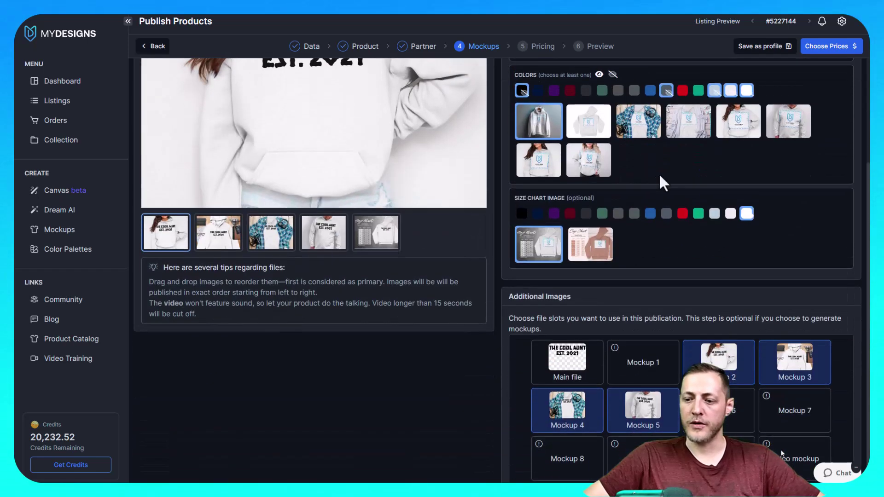
scroll(661, 192, up, 3)
- Price every hoodie variant, all sizes and colours, at 39.99
click(838, 46)
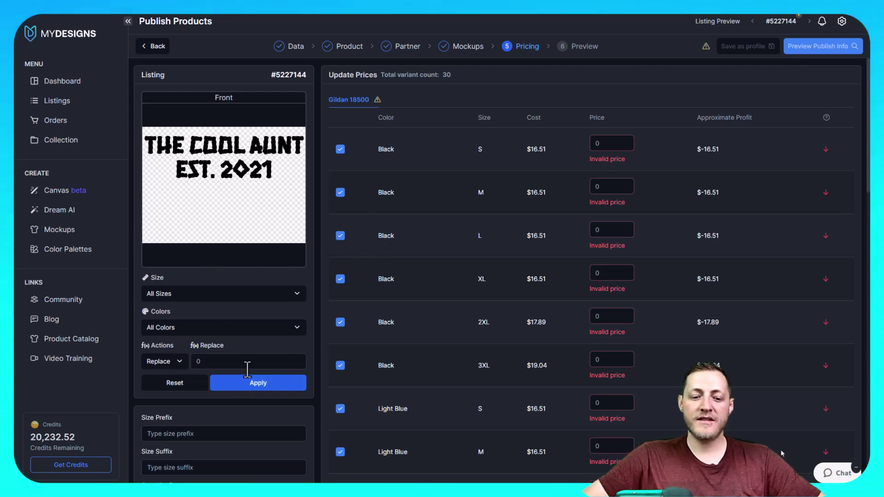
click(152, 294)
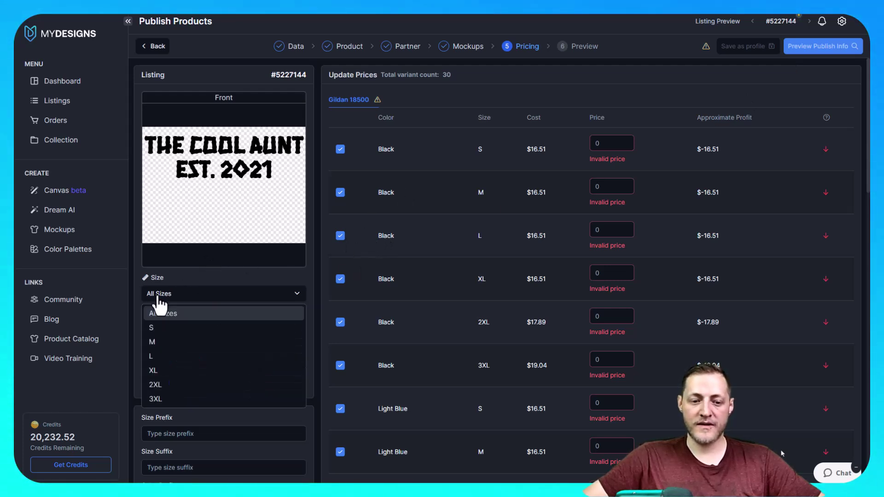
click(162, 313)
click(175, 329)
click(164, 348)
click(228, 363)
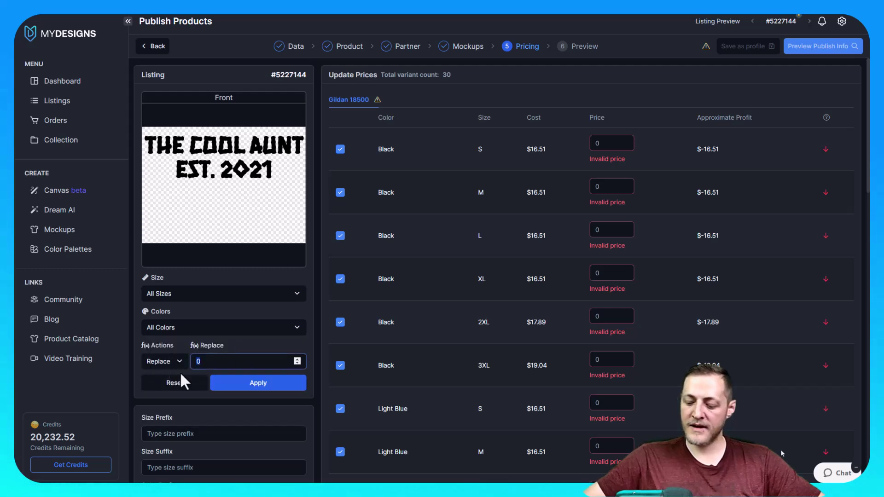
text(39.99)
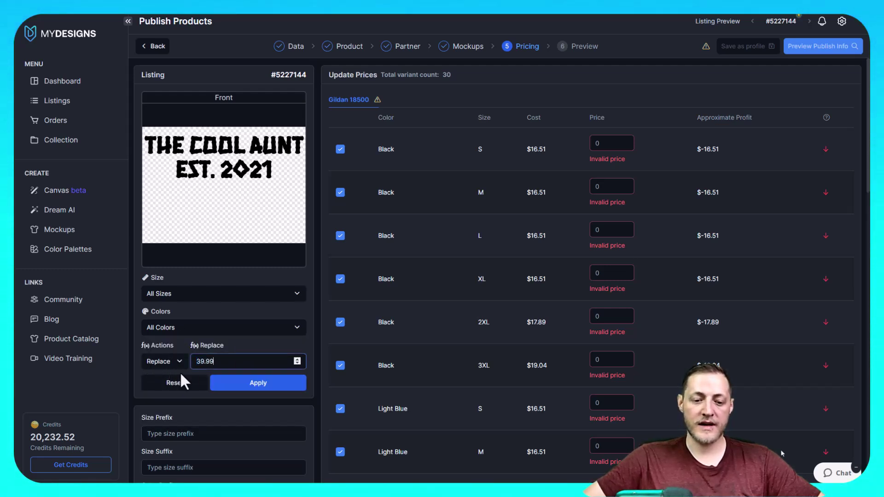
click(266, 384)
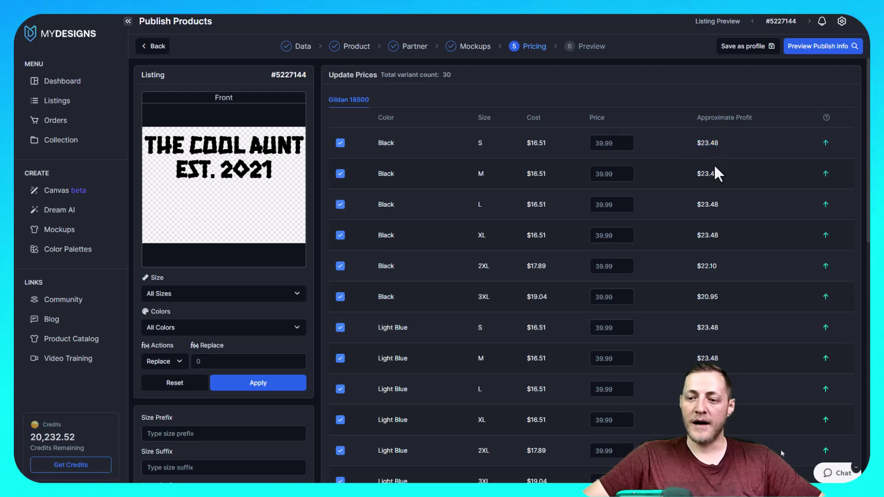
scroll(718, 185, down, 12)
scroll(709, 243, up, 10)
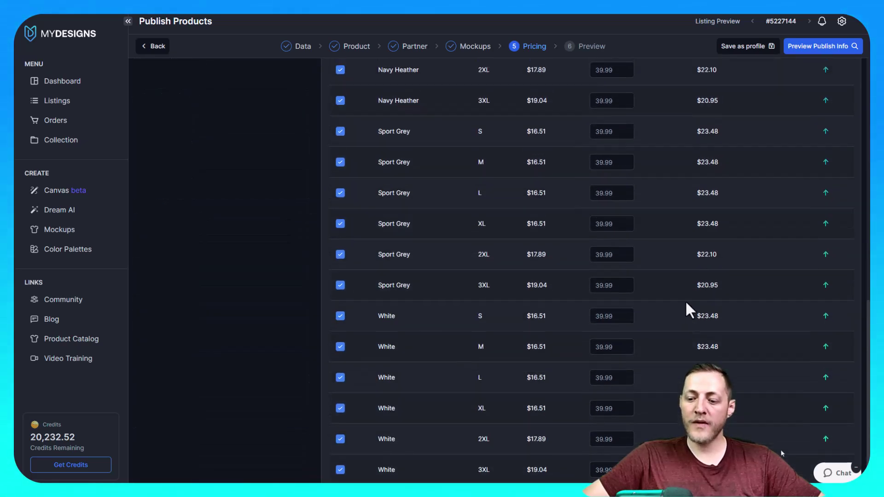
scroll(631, 226, up, 1)
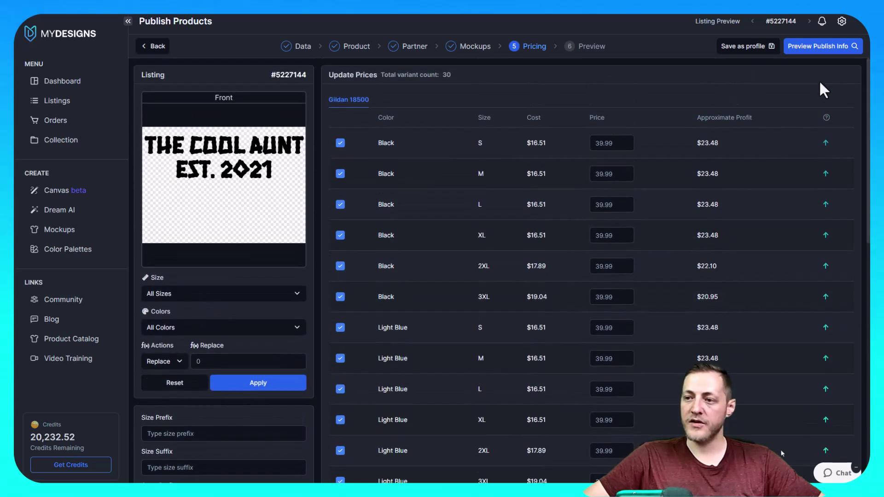
- Review the listing preview's title, description, tags and $39.99 price before publishing
click(822, 52)
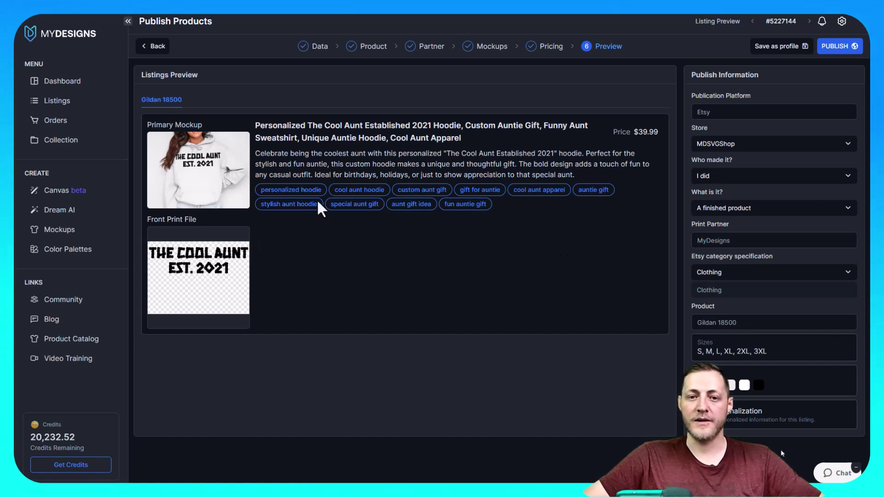
drag(249, 120, 484, 138)
drag(256, 153, 343, 184)
click(310, 236)
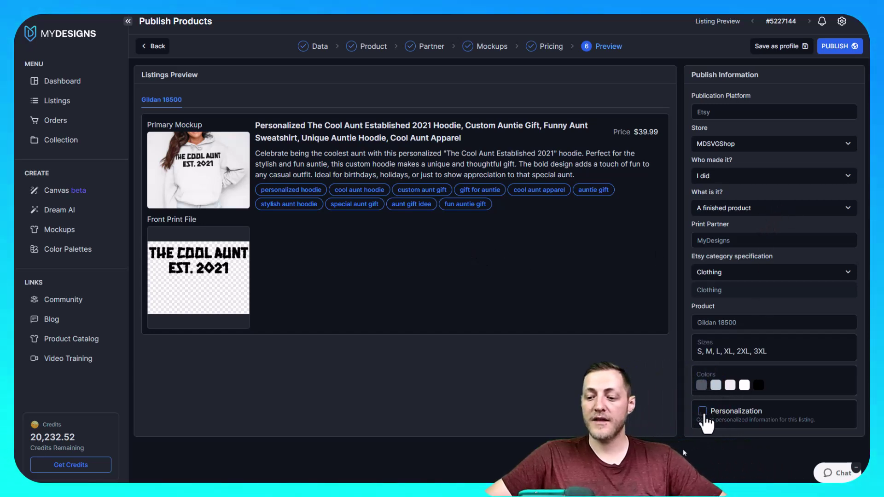
- Require personalization with instructions "This can be customized to say whatever you would like..." and publish to Etsy
click(703, 412)
scroll(732, 392, down, 1)
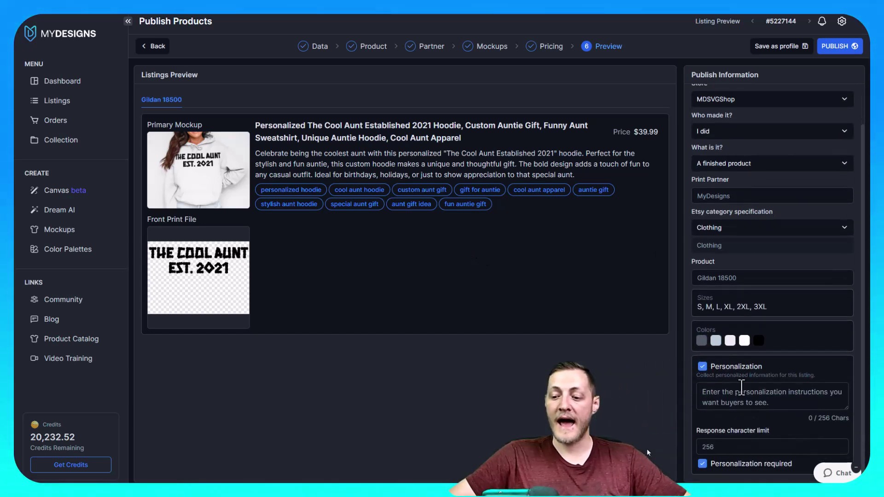
click(750, 406)
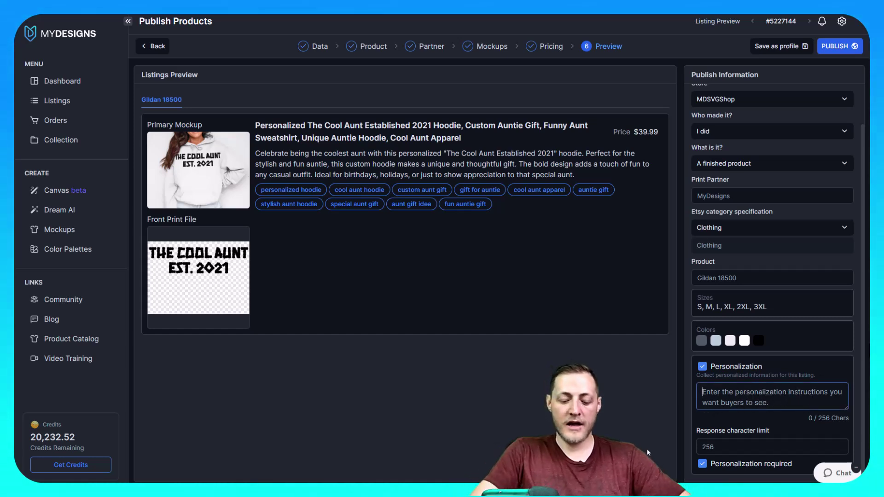
text(This )
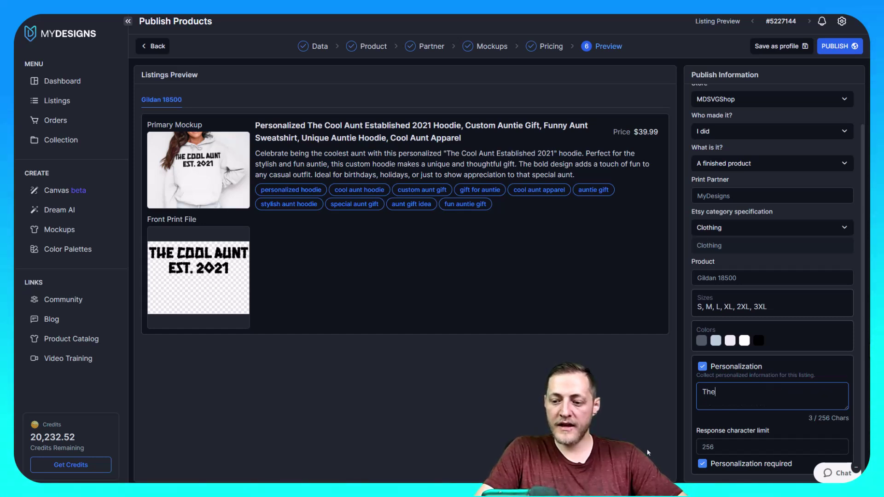
text(can be c)
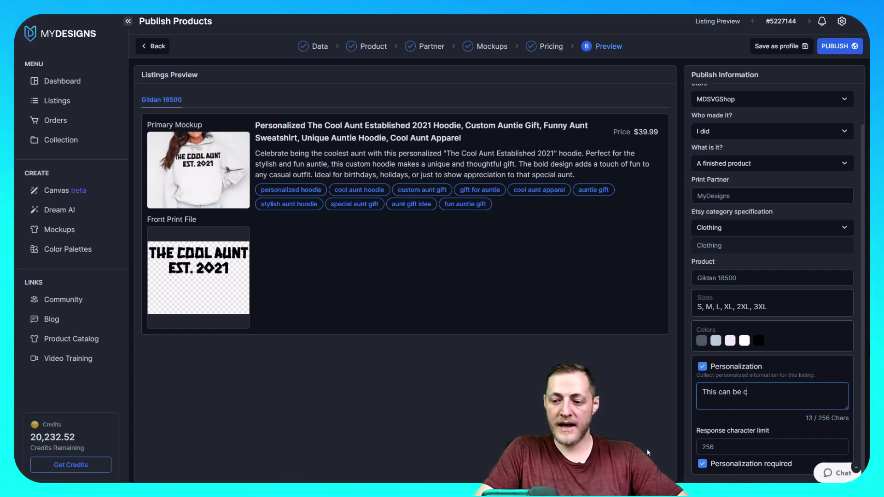
text(ustomizew)
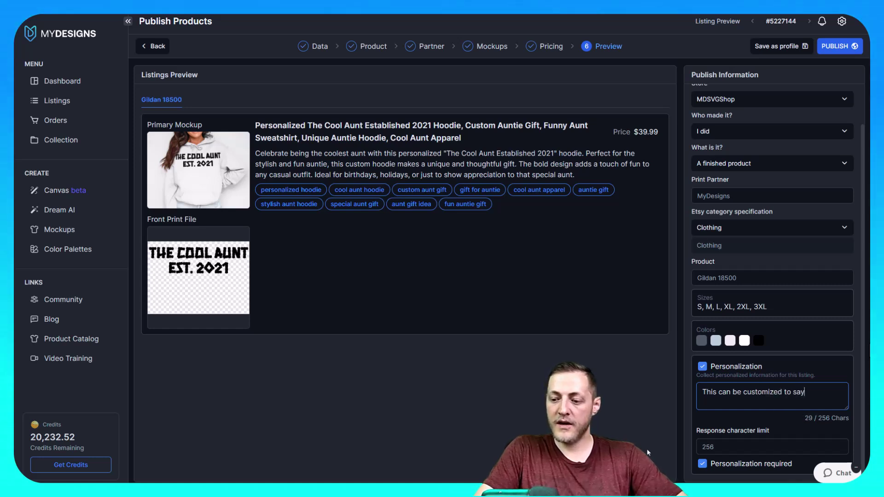
key(BackSpace)
key(BackSpace)
key(BackSpace)
key(BackSpace)
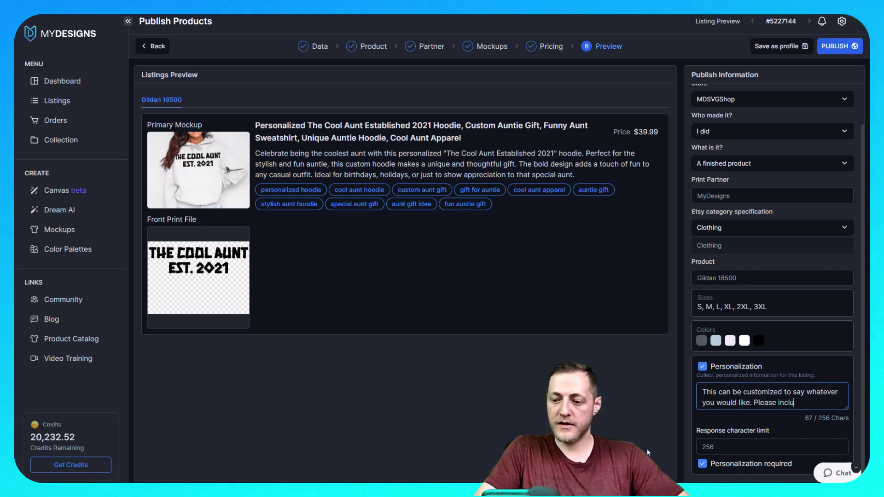
text(below.)
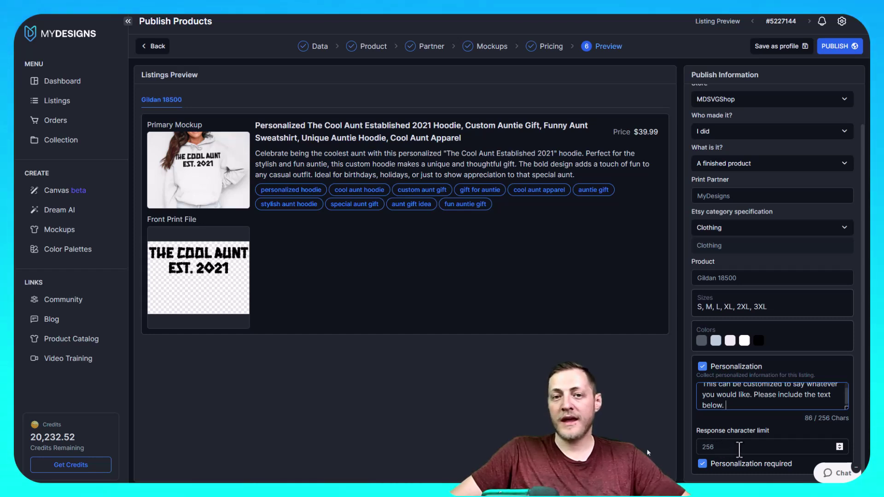
scroll(774, 386, down, 1)
click(846, 54)
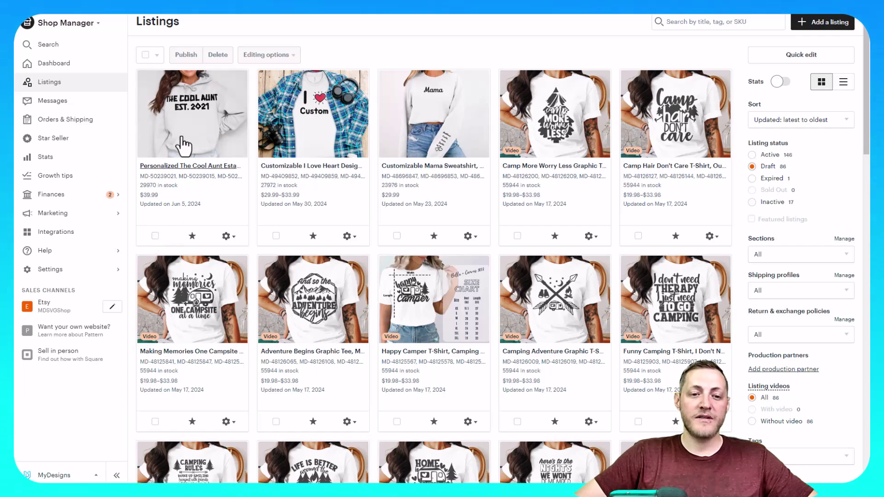
- Select the Cool Aunt hoodie draft, back out of publishing, and open its Etsy listing editor
click(155, 236)
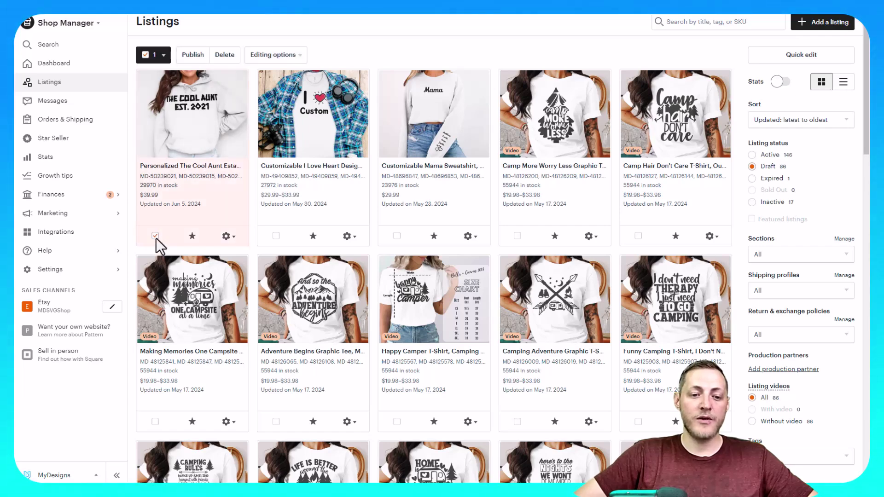
click(193, 55)
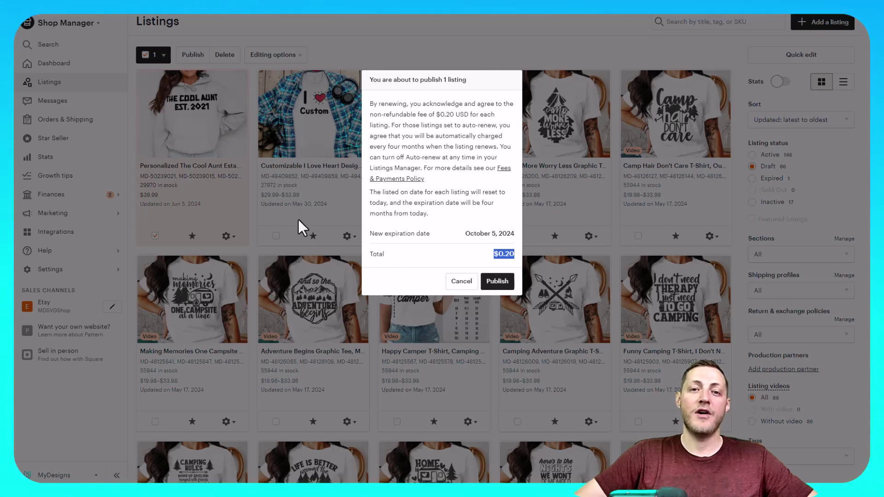
click(296, 209)
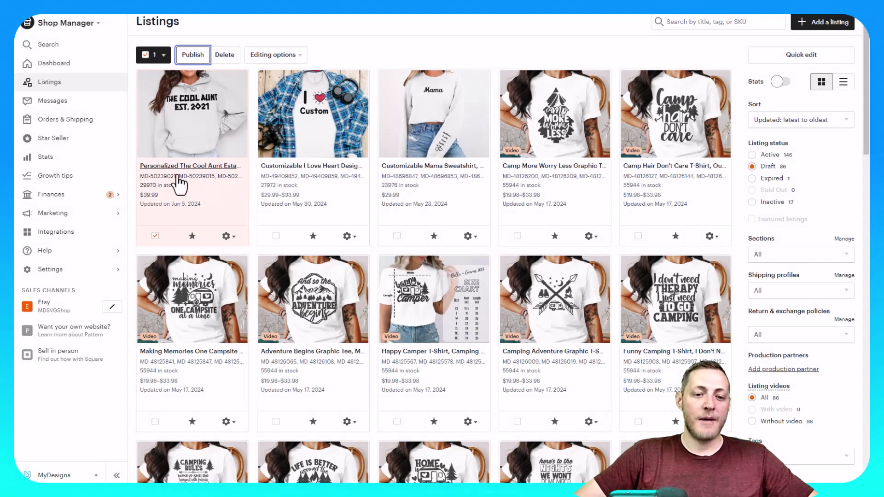
click(171, 168)
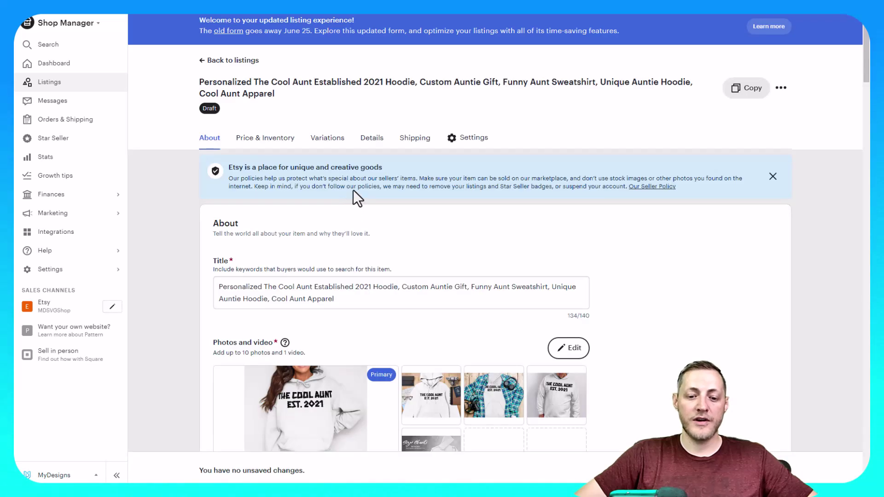
scroll(348, 240, down, 3)
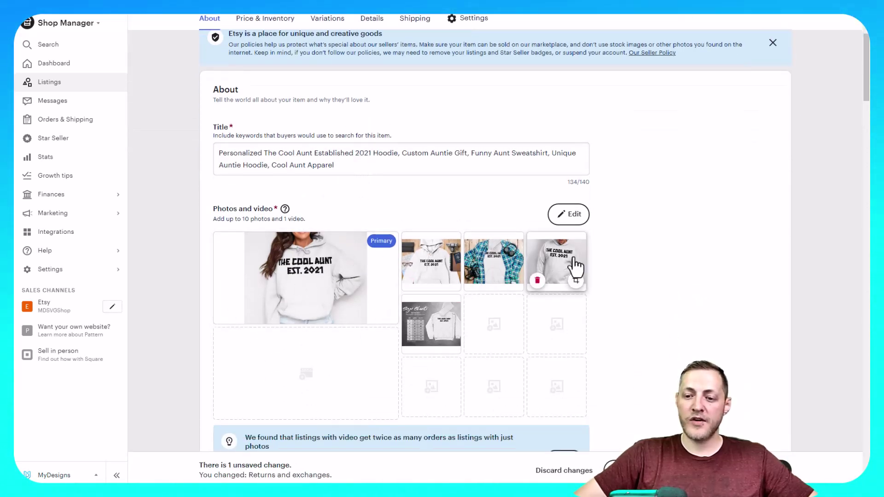
right_click(422, 324)
click(471, 305)
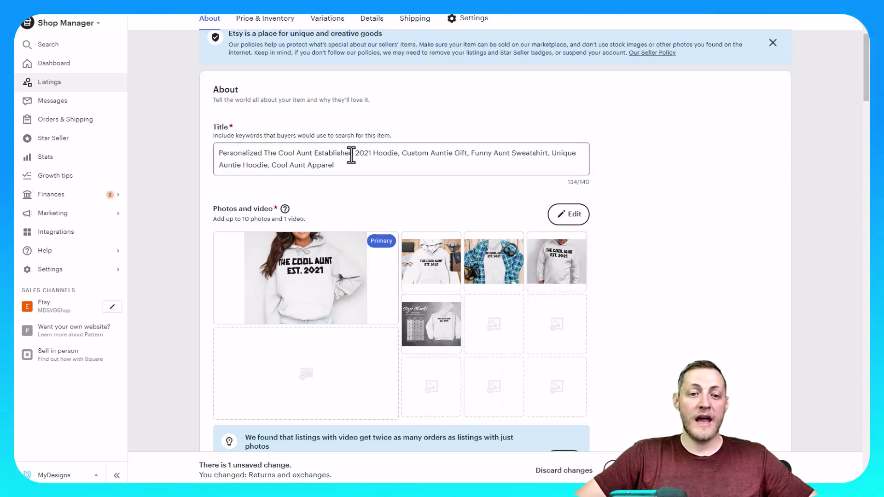
scroll(272, 246, down, 10)
scroll(576, 249, up, 12)
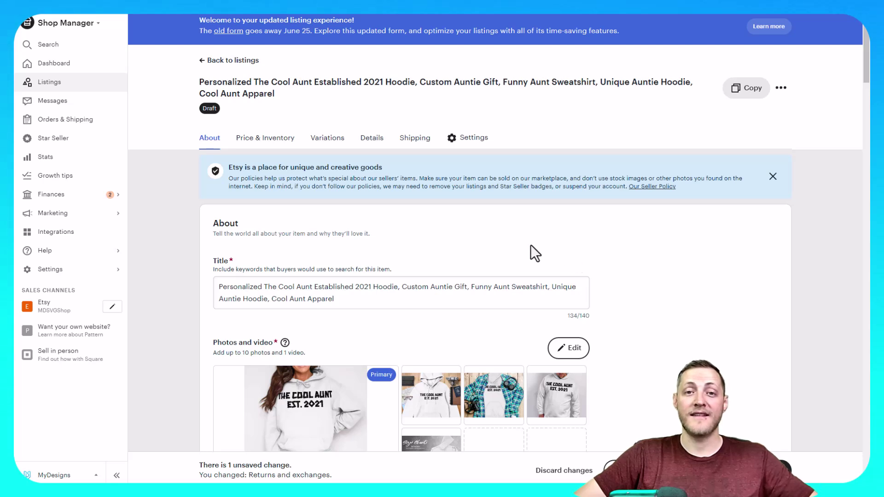